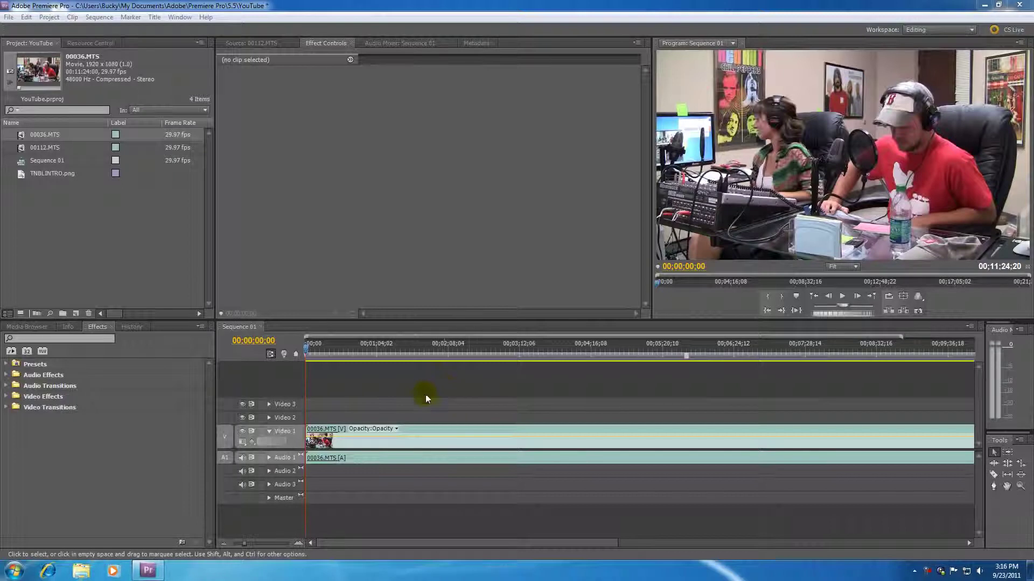
# - Apply the Posterize effect from the Stylize video effects to the 00036.MTS clip on Video 1
pyautogui.click(468, 433)
pyautogui.click(59, 339)
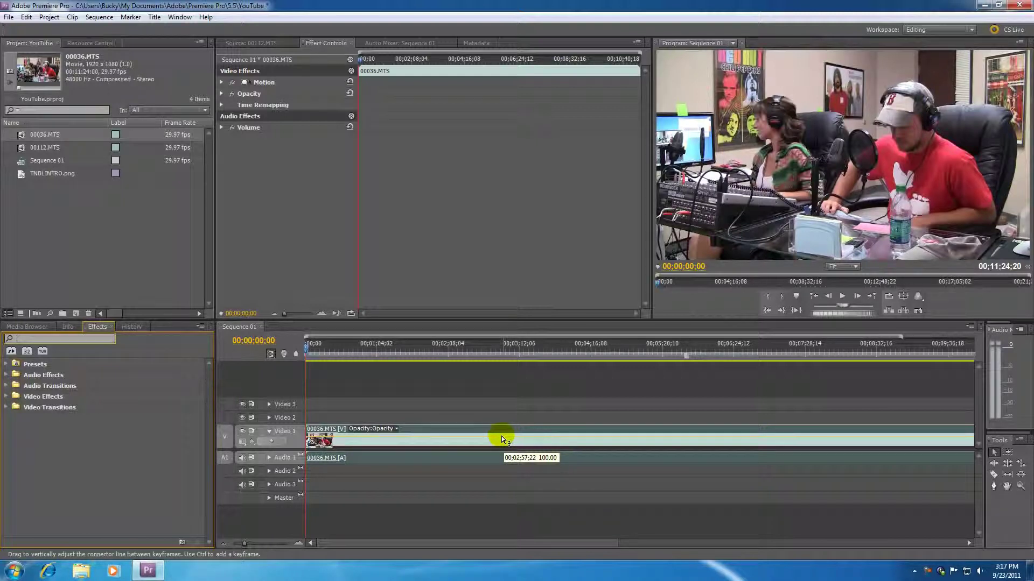
pyautogui.click(4, 397)
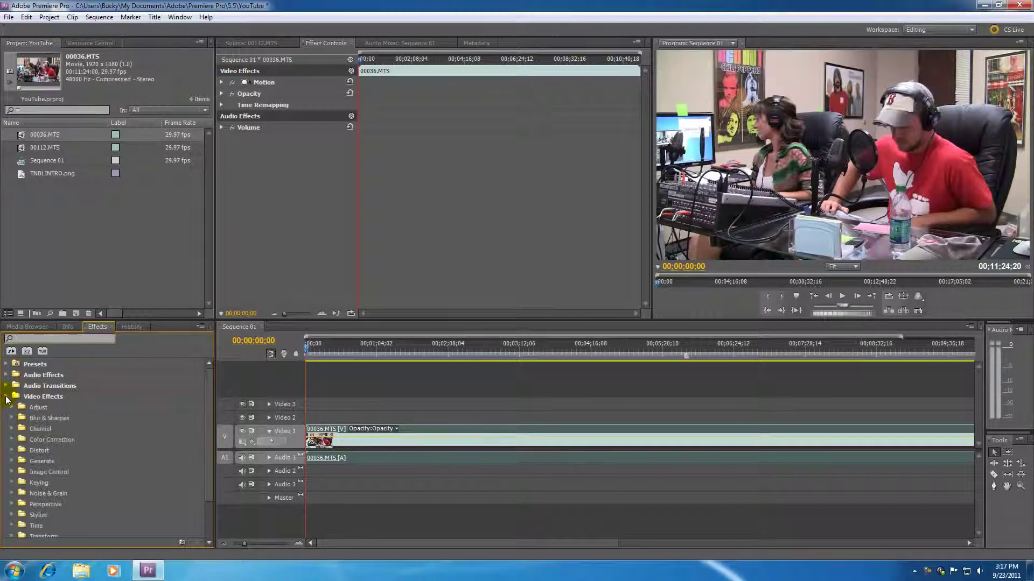
pyautogui.scroll(-1, 28, 438)
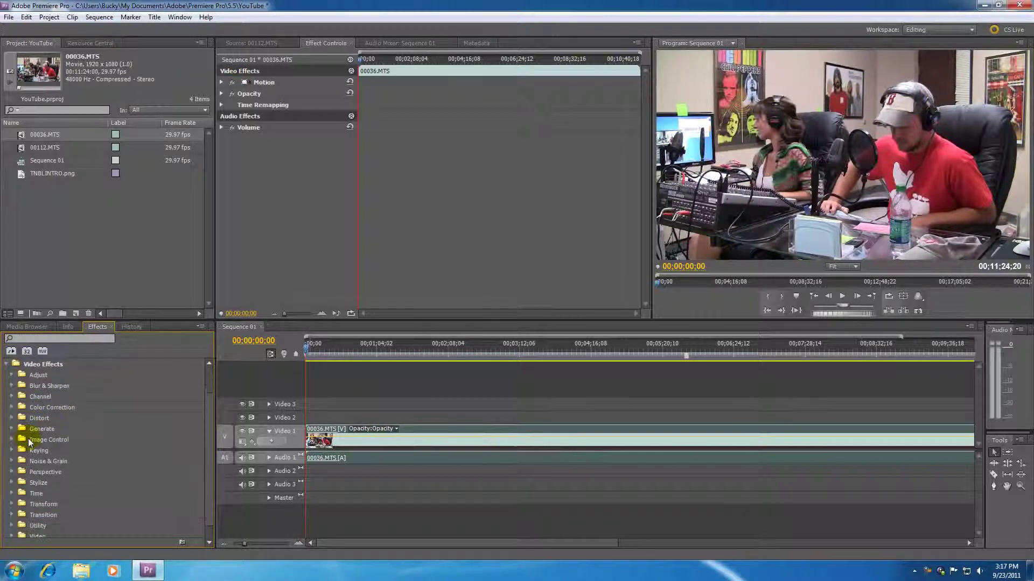
pyautogui.scroll(-1, 28, 438)
pyautogui.click(11, 472)
pyautogui.scroll(-3, 49, 460)
pyautogui.scroll(-3, 48, 463)
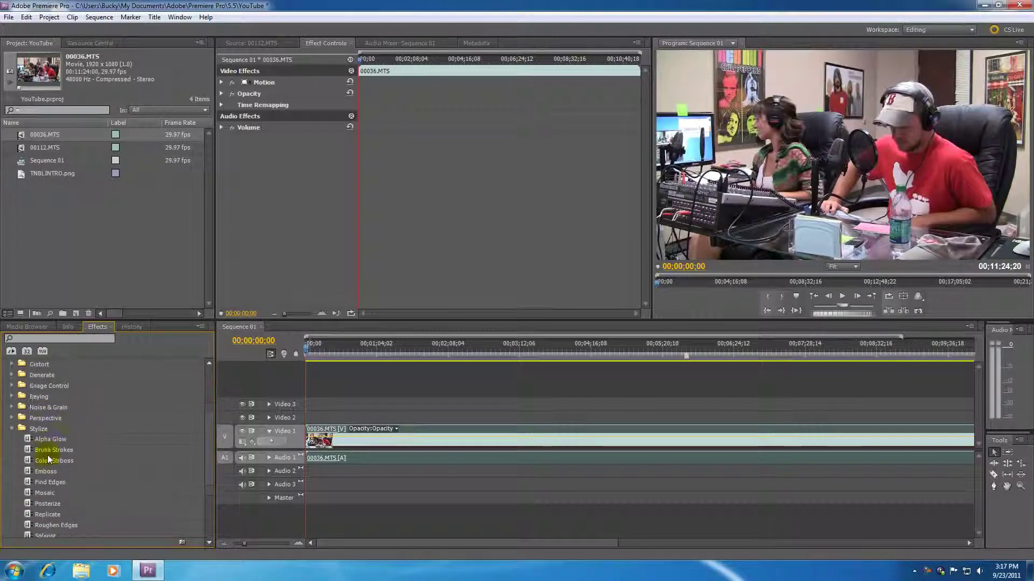
pyautogui.scroll(-3, 48, 496)
pyautogui.moveTo(29, 451); pyautogui.dragTo(465, 451)
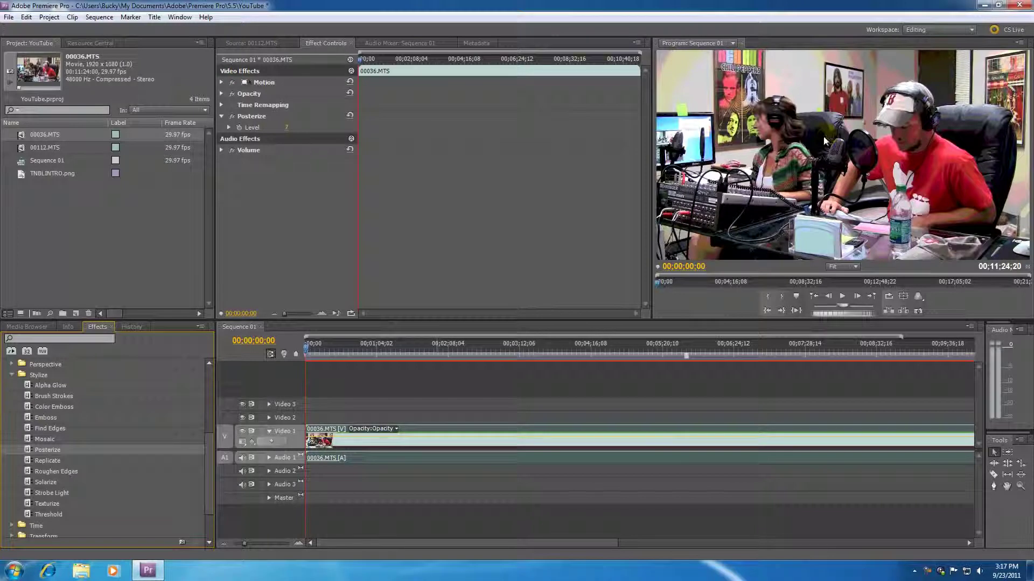
# - Compare the program image with the Posterize effect disabled and enabled, leaving the effect's settings expanded
pyautogui.click(232, 117)
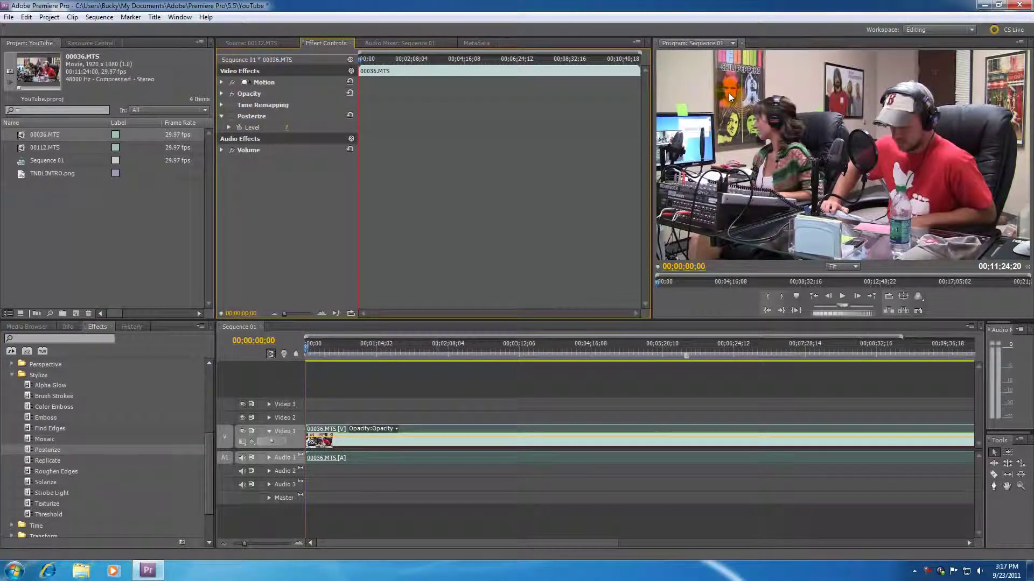
pyautogui.click(813, 86)
pyautogui.click(856, 129)
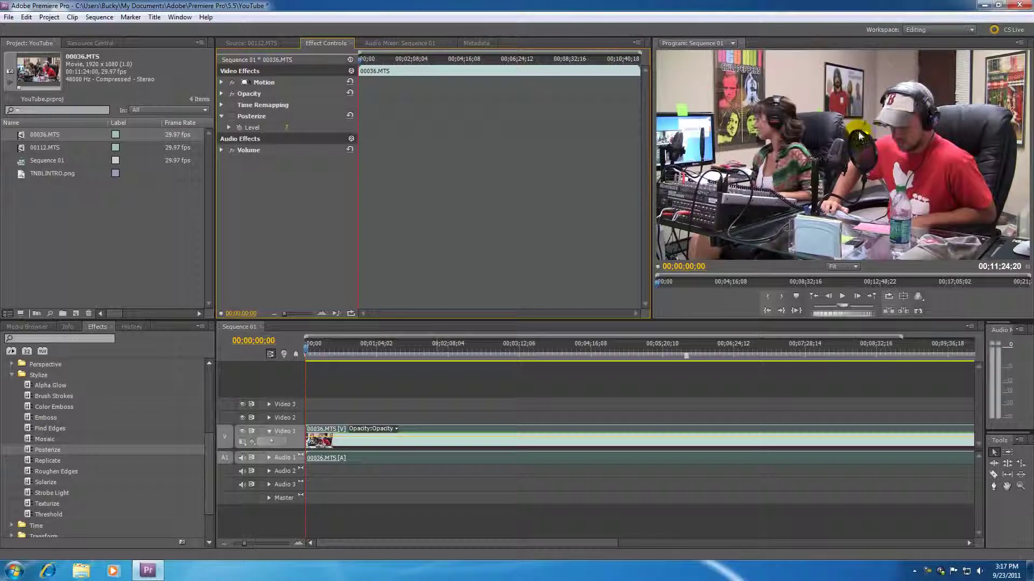
pyautogui.click(736, 146)
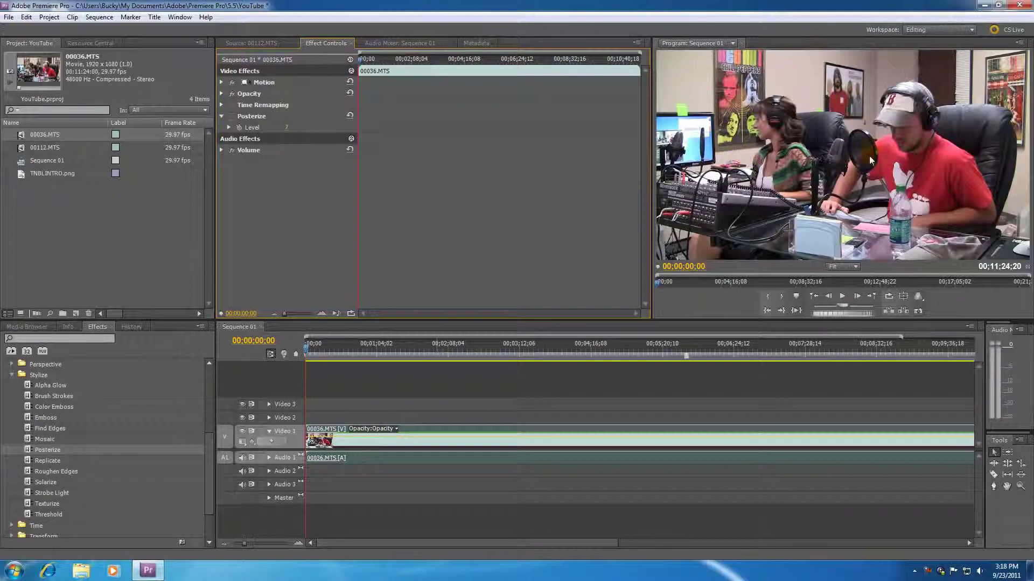
pyautogui.click(787, 152)
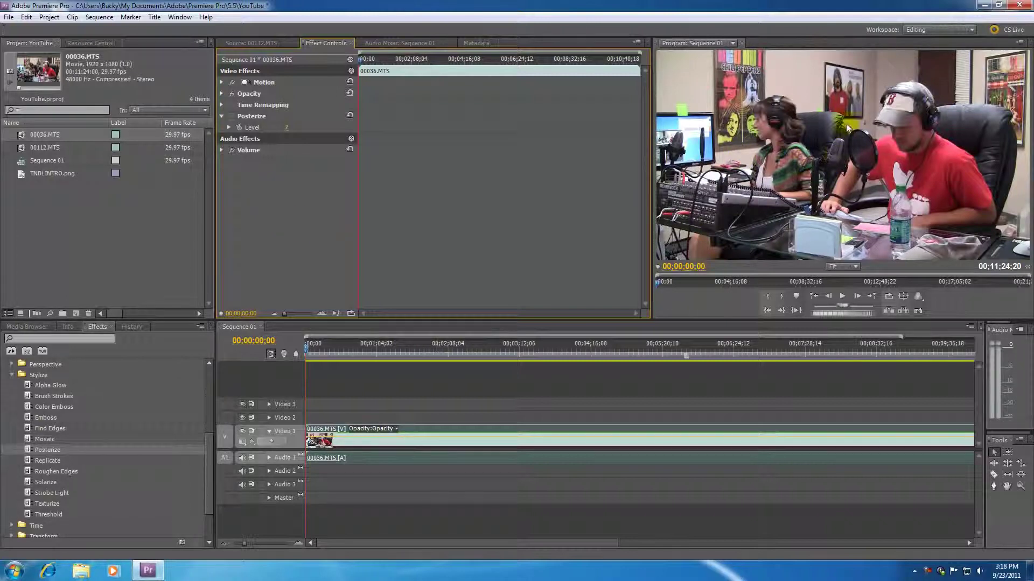
pyautogui.click(287, 153)
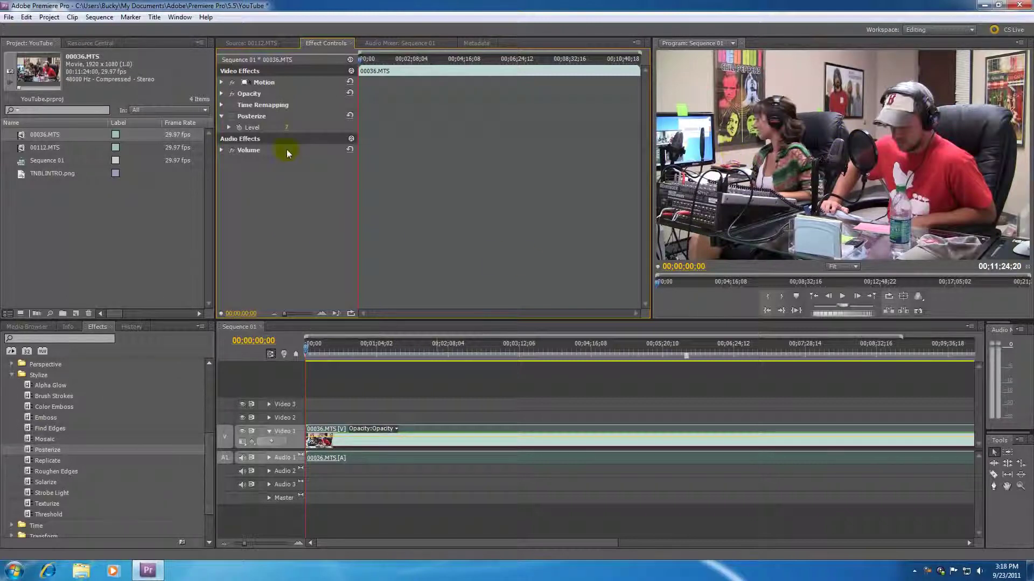
pyautogui.click(232, 117)
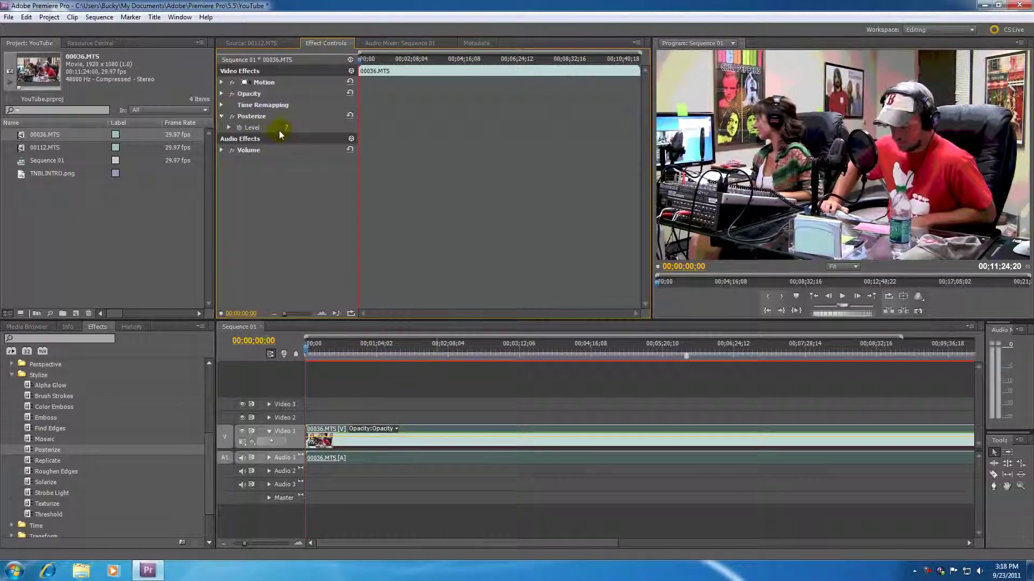
pyautogui.click(226, 116)
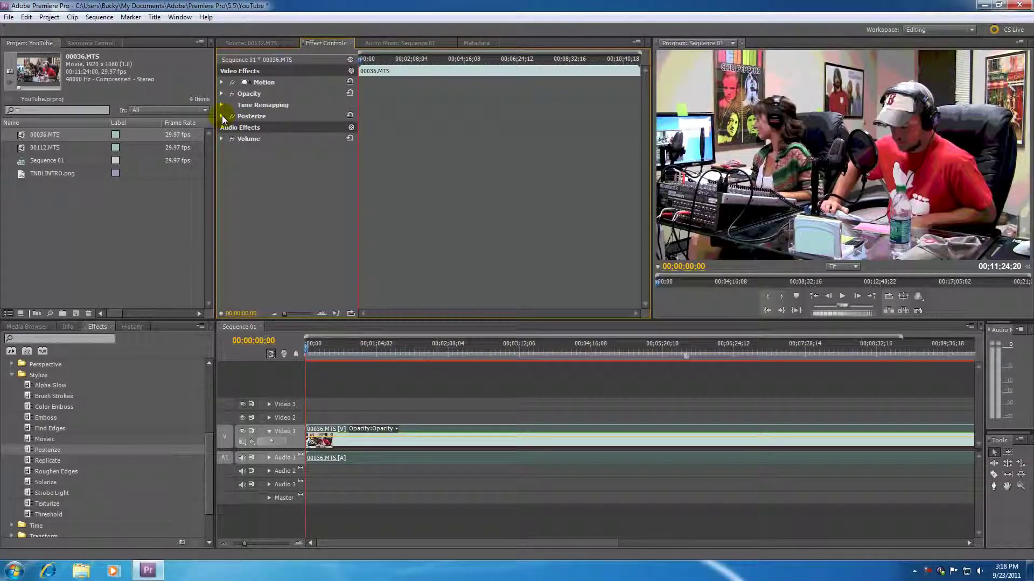
pyautogui.click(232, 116)
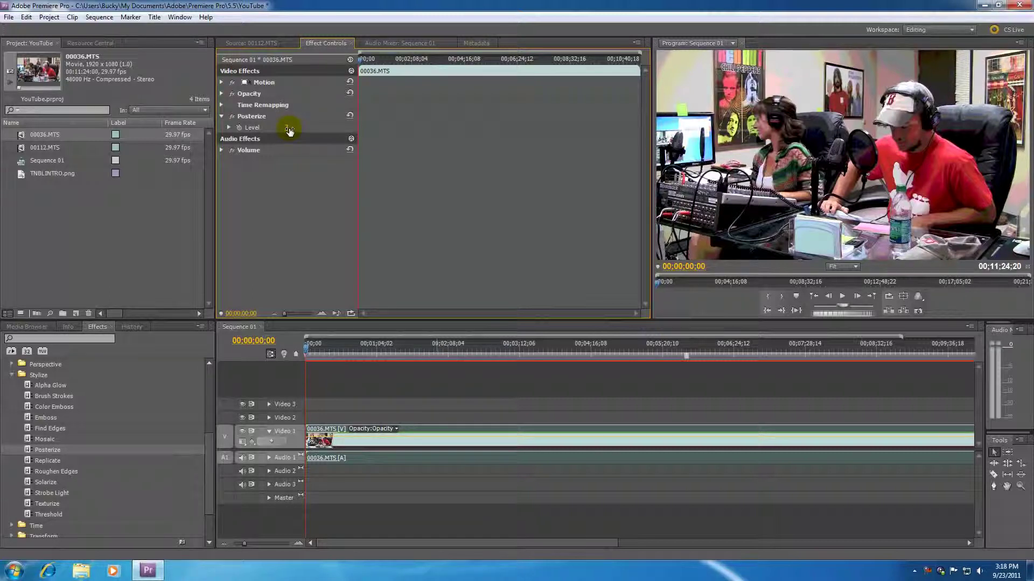
# - Try a much higher Posterize level and a few low ones on the clip, settling on a level of 4
pyautogui.moveTo(285, 128); pyautogui.dragTo(317, 128)
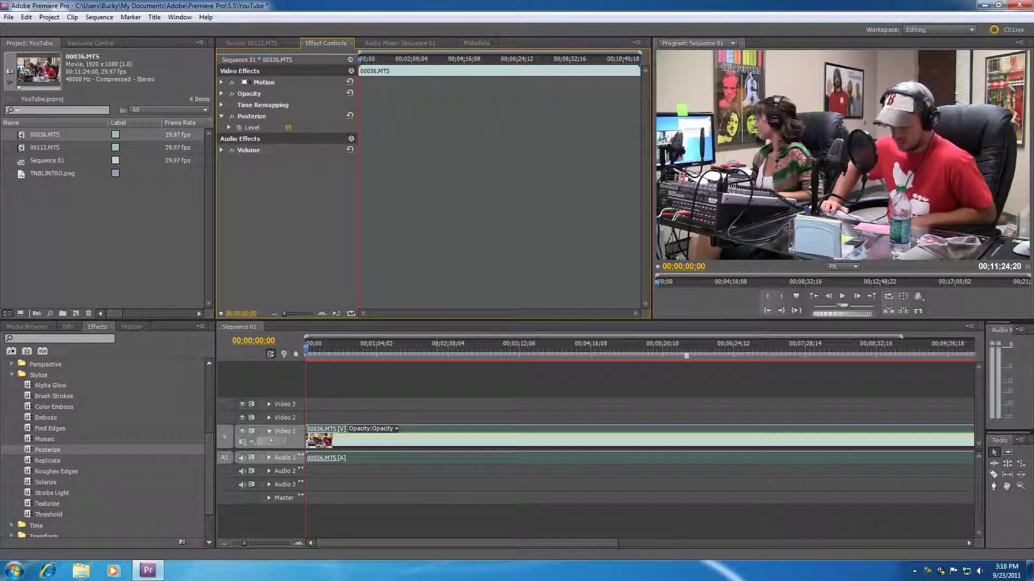
pyautogui.click(288, 128)
pyautogui.click(288, 128)
pyautogui.write('4')
pyautogui.press('Return')
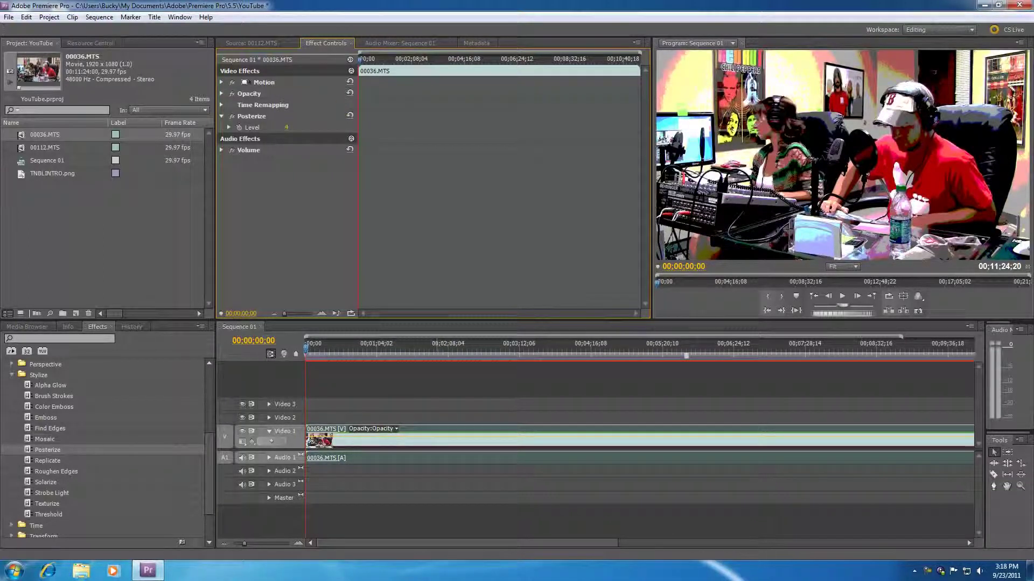
pyautogui.moveTo(286, 128); pyautogui.dragTo(288, 127)
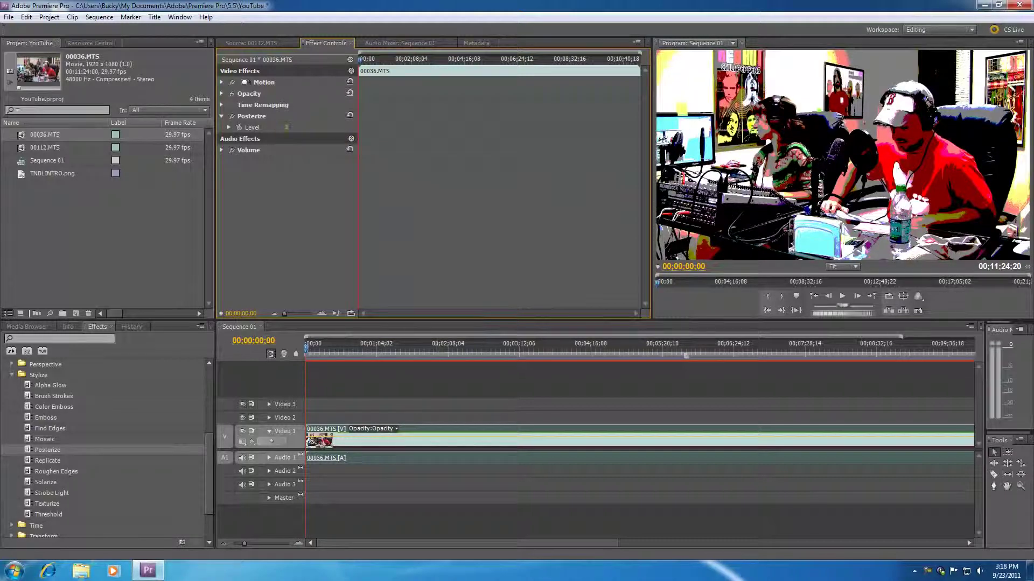
pyautogui.moveTo(286, 127); pyautogui.dragTo(289, 127)
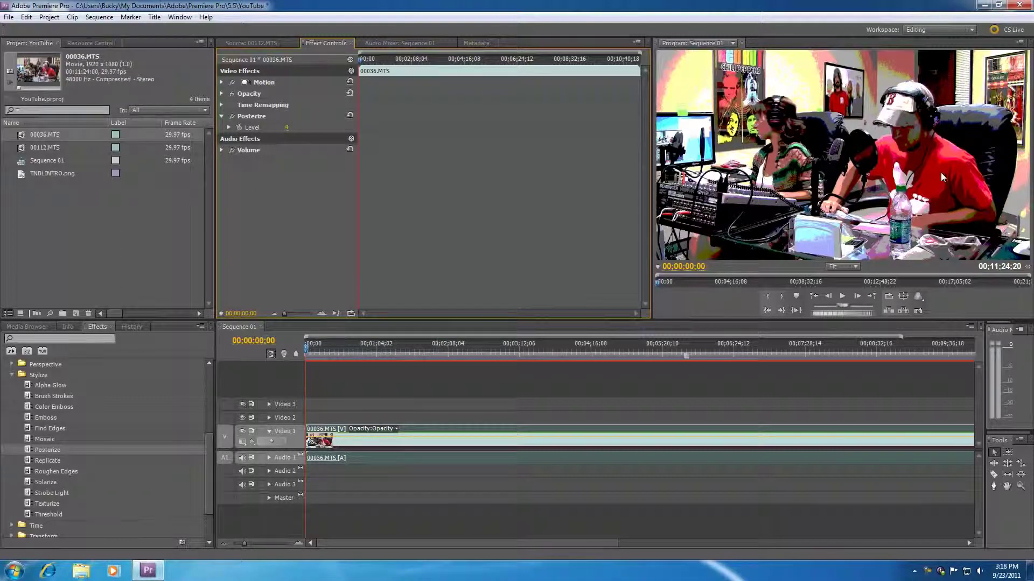
# - Toggle the Posterize effect off and on repeatedly to compare the original and posterized image, leaving it enabled
pyautogui.click(401, 140)
pyautogui.click(257, 120)
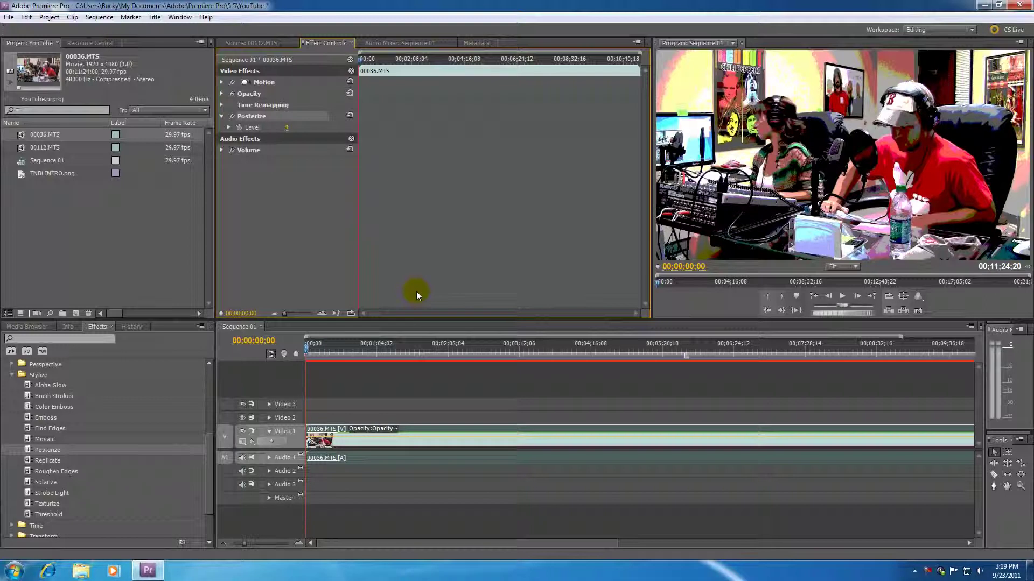
pyautogui.click(232, 117)
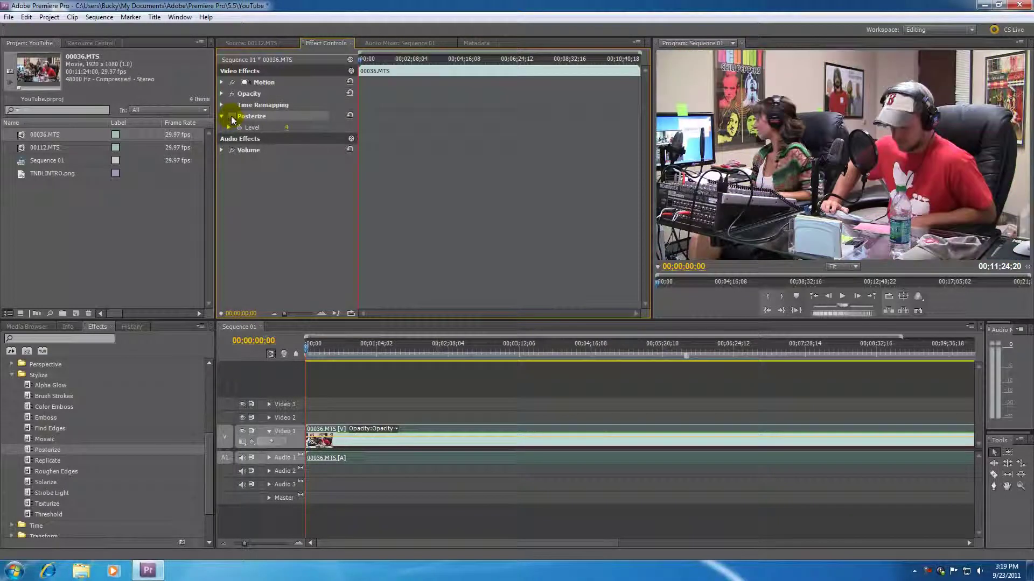
pyautogui.click(232, 117)
pyautogui.click(232, 117)
pyautogui.click(232, 117)
pyautogui.click(232, 117)
pyautogui.click(232, 117)
pyautogui.click(232, 118)
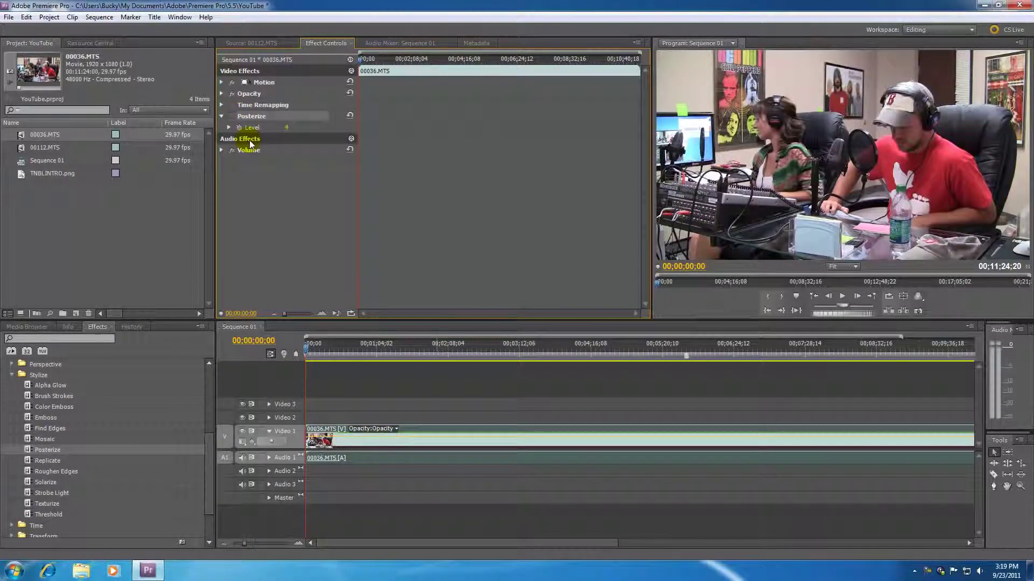
pyautogui.click(232, 116)
# - Delete the Posterize effect from the 00036.MTS clip
pyautogui.click(254, 118)
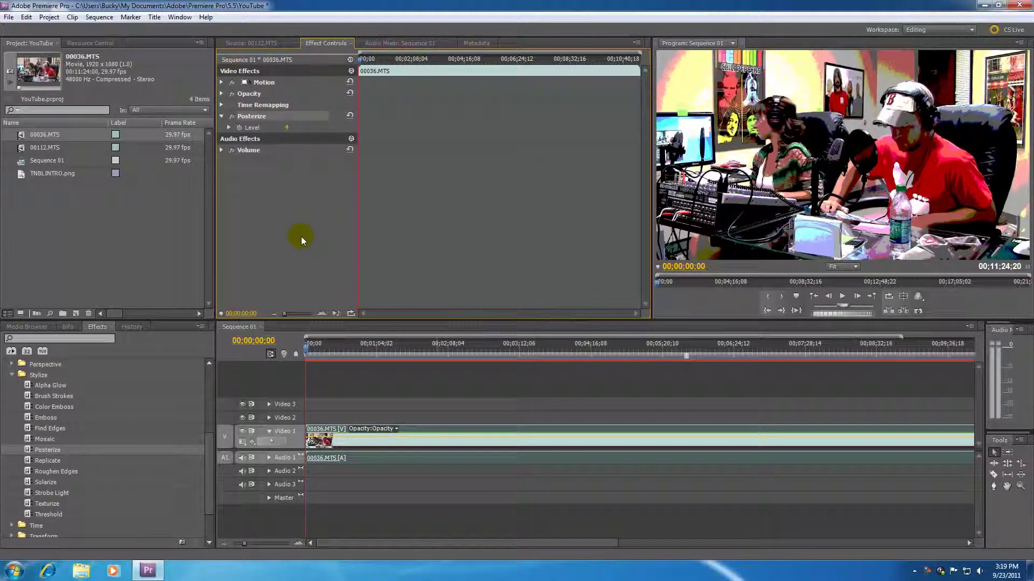
pyautogui.press('Delete')
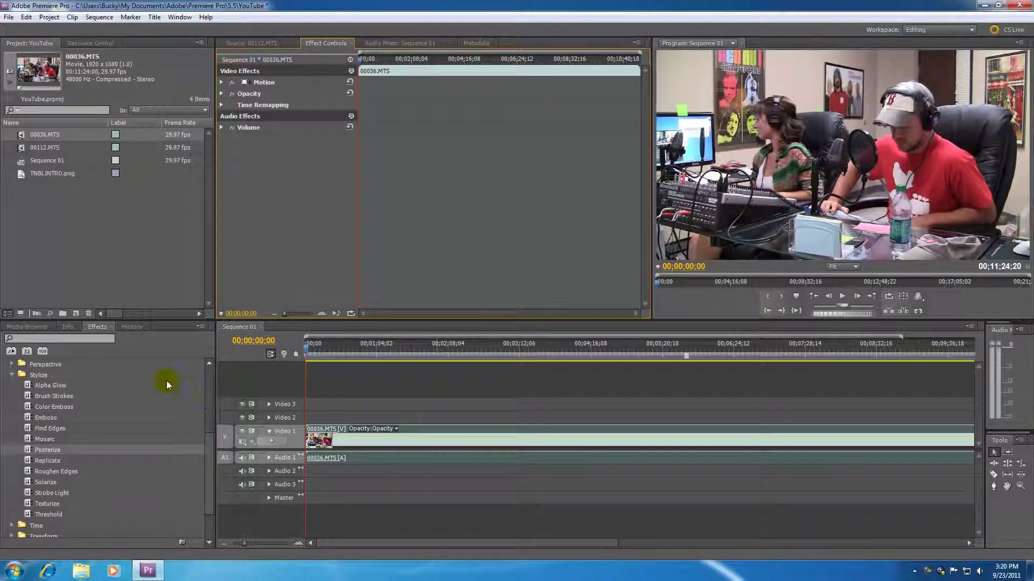
# - Collapse the Stylize group and apply the Levels effect from the Adjust video effects to the 00036.MTS clip
pyautogui.click(11, 375)
pyautogui.scroll(2, 22, 402)
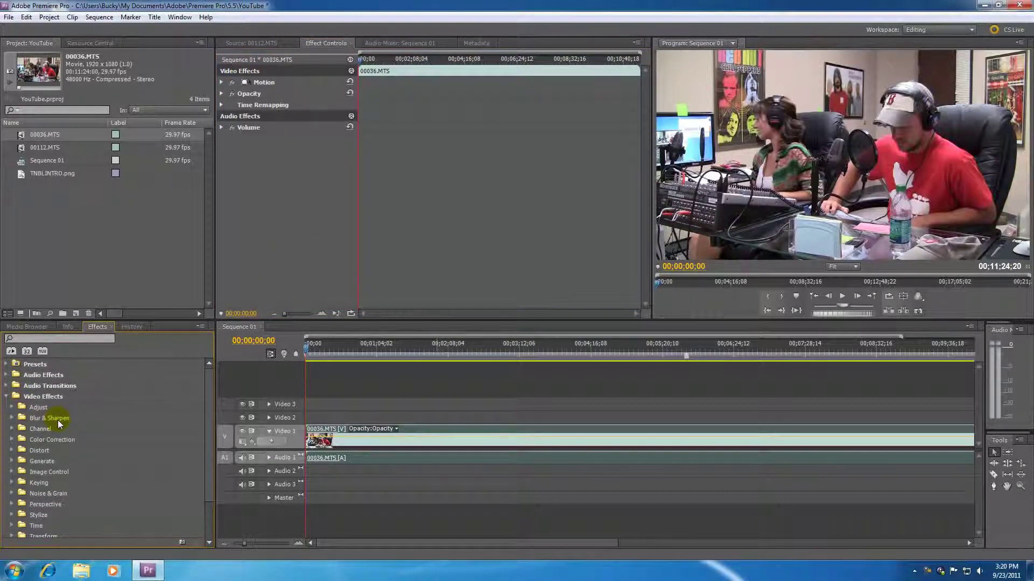
pyautogui.click(12, 408)
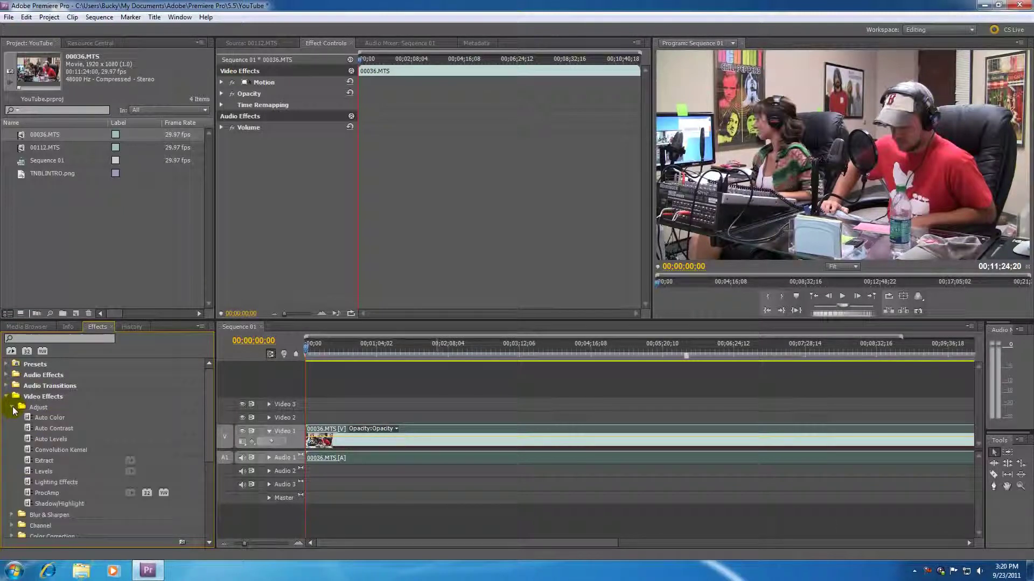
pyautogui.click(30, 470)
pyautogui.moveTo(40, 465); pyautogui.dragTo(286, 197)
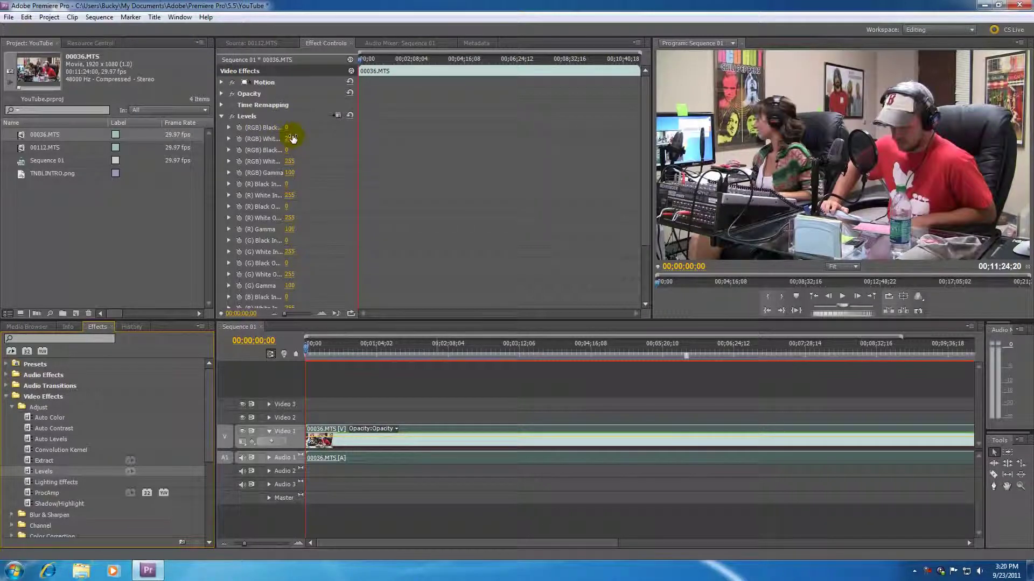
# - Set the Levels RGB Black Input to 20 and lower the RGB White Input, checking against the original image
pyautogui.moveTo(284, 127)
pyautogui.mouseDown()
pyautogui.moveTo(299, 128)
pyautogui.moveTo(290, 138)
pyautogui.mouseUp()
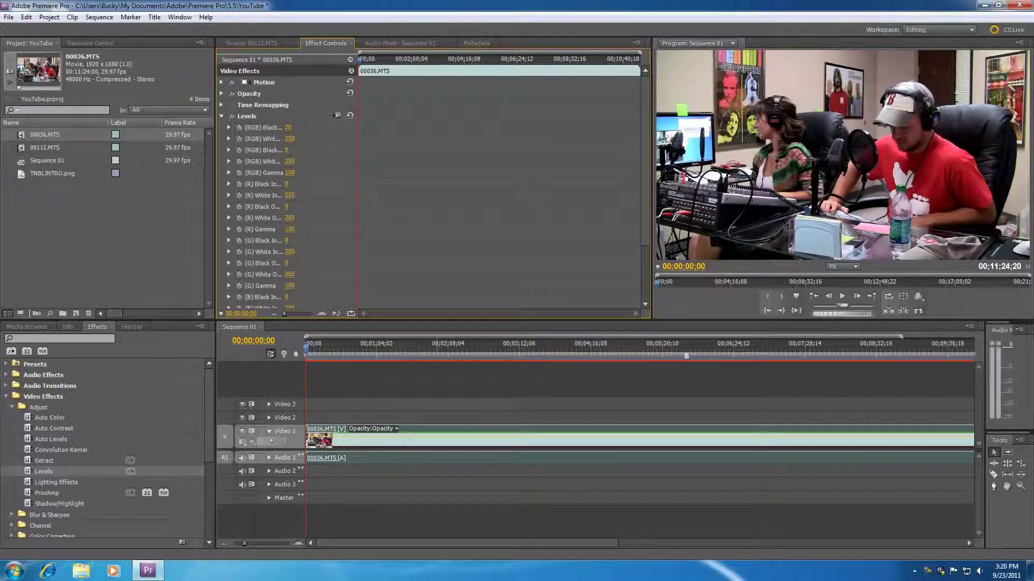
pyautogui.moveTo(290, 139); pyautogui.dragTo(281, 139)
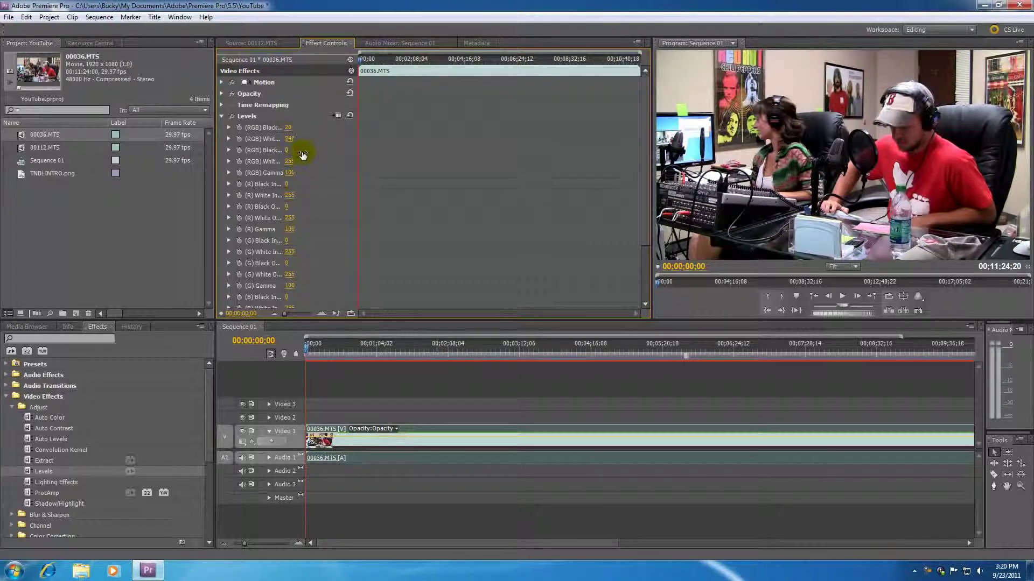
pyautogui.click(232, 116)
pyautogui.click(232, 117)
pyautogui.click(232, 117)
pyautogui.click(232, 117)
pyautogui.moveTo(291, 140); pyautogui.dragTo(298, 139)
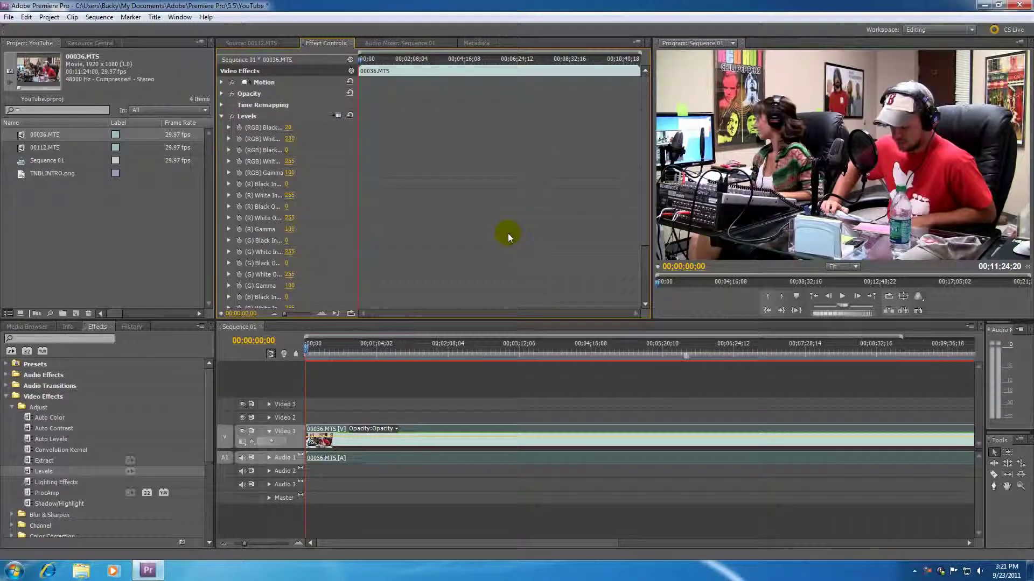
# - Compare the clip's image with the Levels effect off and on
pyautogui.click(232, 117)
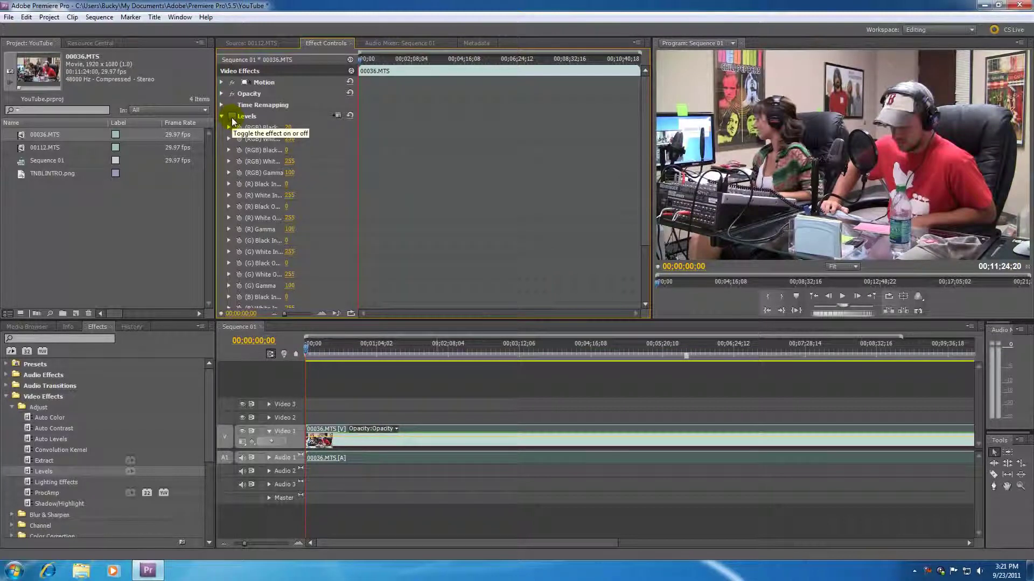
pyautogui.click(232, 117)
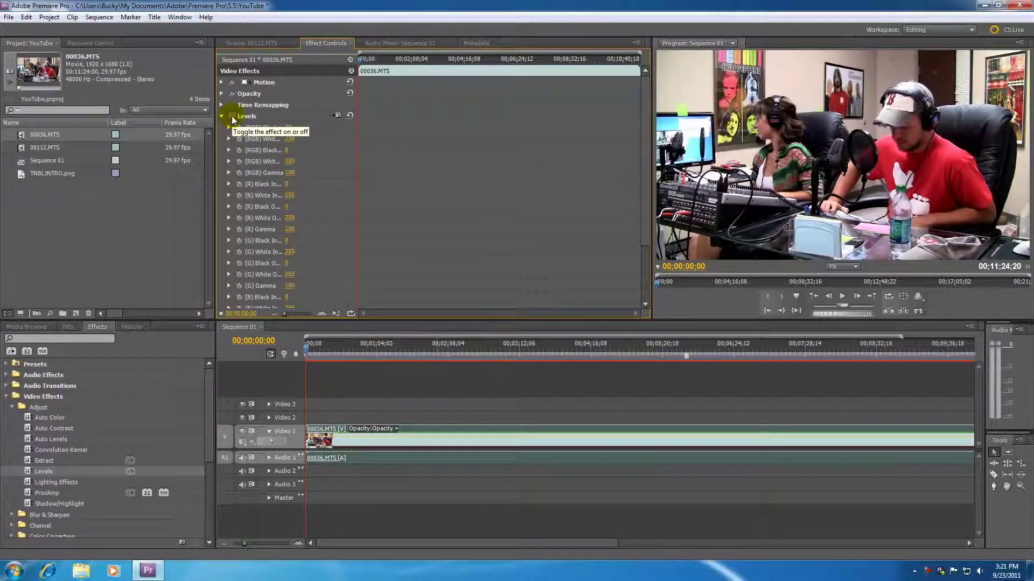
pyautogui.click(232, 117)
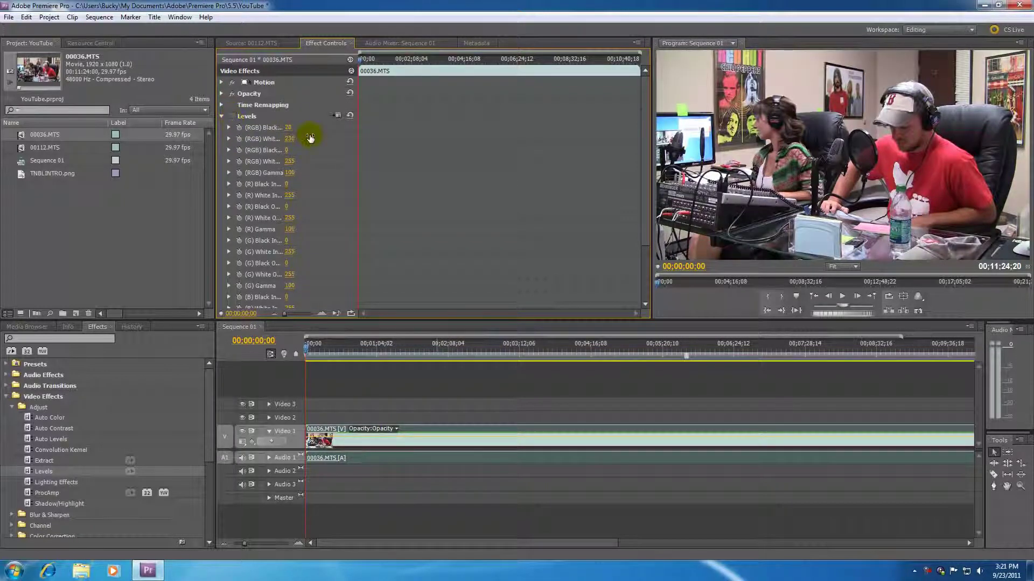
# - Raise the Levels RGB Black Input to 41 for stronger contrast and compare the image with the effect off and on
pyautogui.moveTo(288, 127); pyautogui.dragTo(291, 139)
pyautogui.click(232, 117)
pyautogui.click(232, 116)
pyautogui.click(232, 117)
pyautogui.click(232, 116)
pyautogui.click(233, 116)
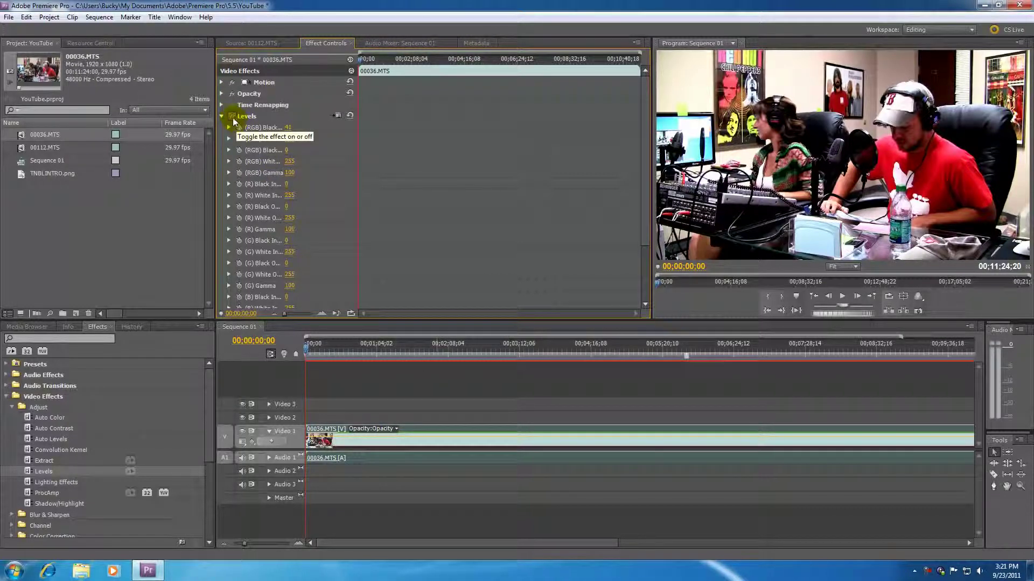
pyautogui.click(232, 117)
# - Delete the Levels effect from the 00036.MTS clip
pyautogui.click(251, 118)
pyautogui.press('Delete')
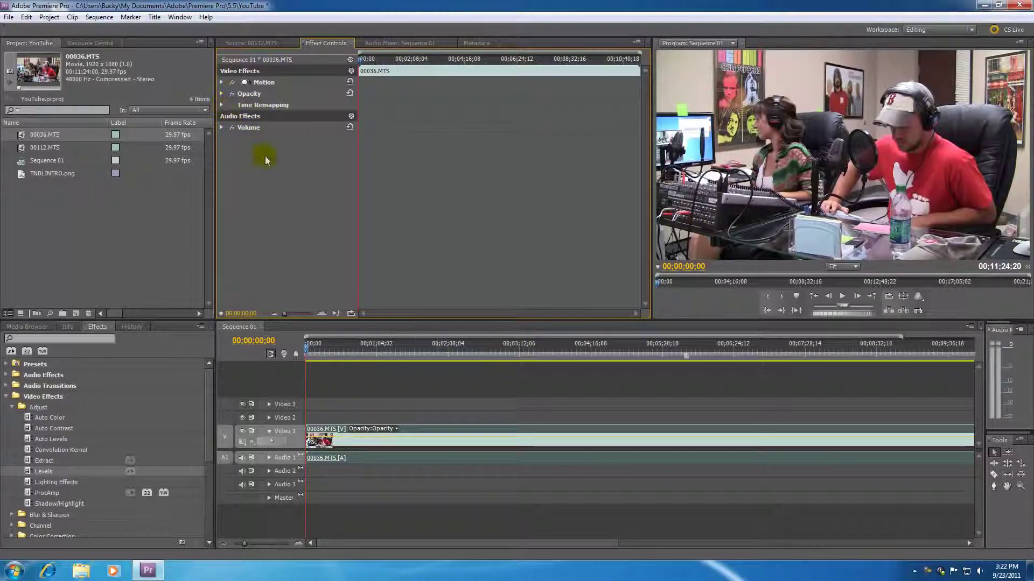
# - Collapse the Video Effects group and deselect the clip in the timeline
pyautogui.click(386, 389)
pyautogui.click(427, 434)
pyautogui.click(6, 397)
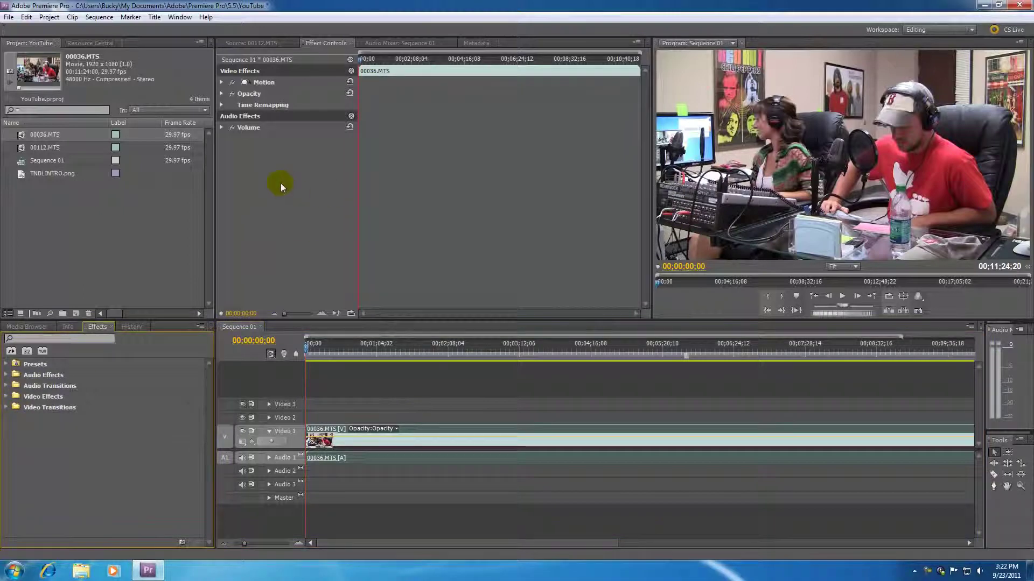
pyautogui.click(466, 408)
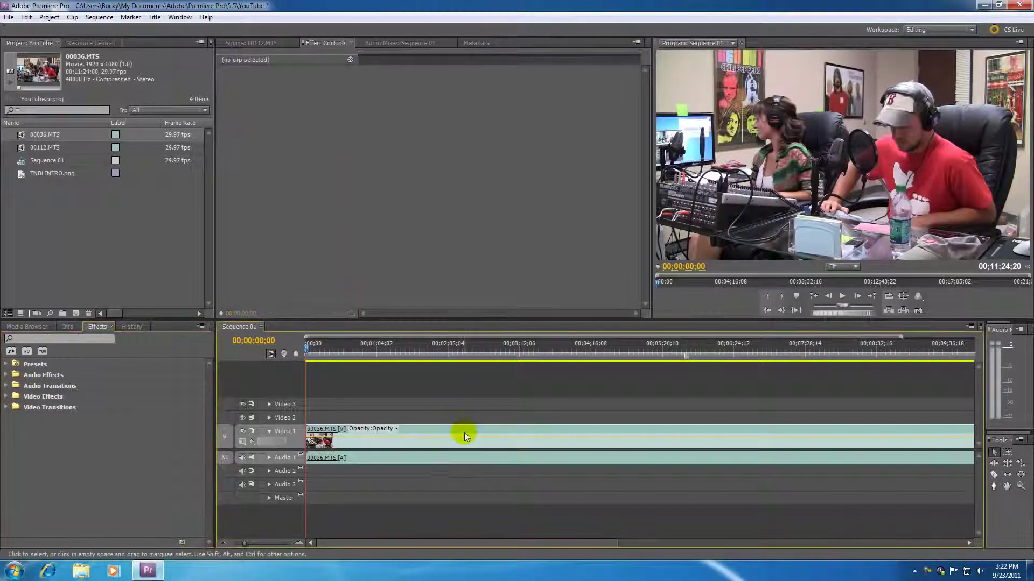
# - Select the 00036.MTS clip in the timeline and review its built-in Motion, Opacity, Time Remapping and Volume effects
pyautogui.click(466, 431)
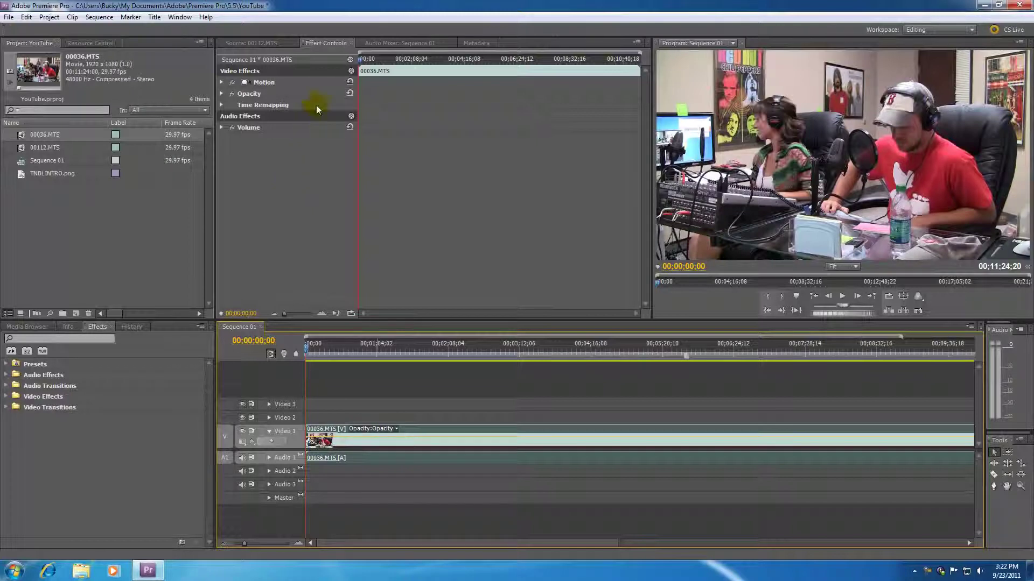
pyautogui.click(272, 85)
pyautogui.click(258, 95)
pyautogui.click(259, 105)
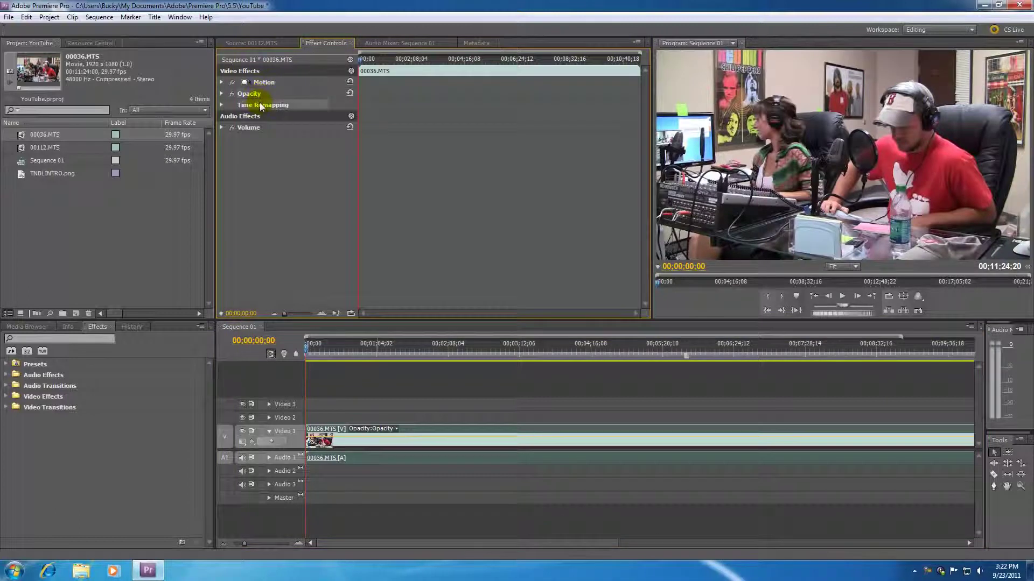
pyautogui.click(256, 129)
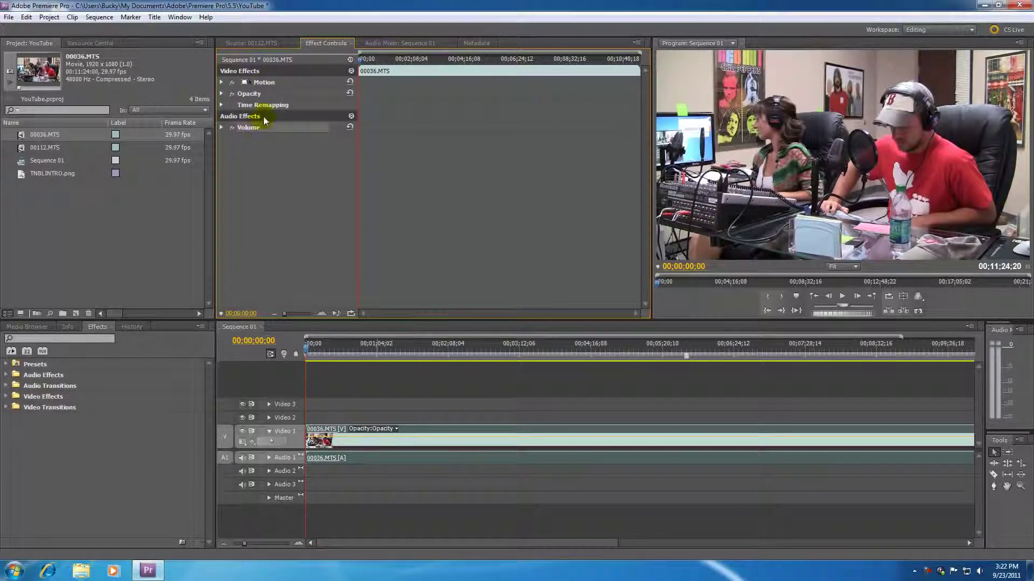
pyautogui.click(264, 82)
pyautogui.click(257, 94)
pyautogui.click(262, 105)
pyautogui.click(269, 82)
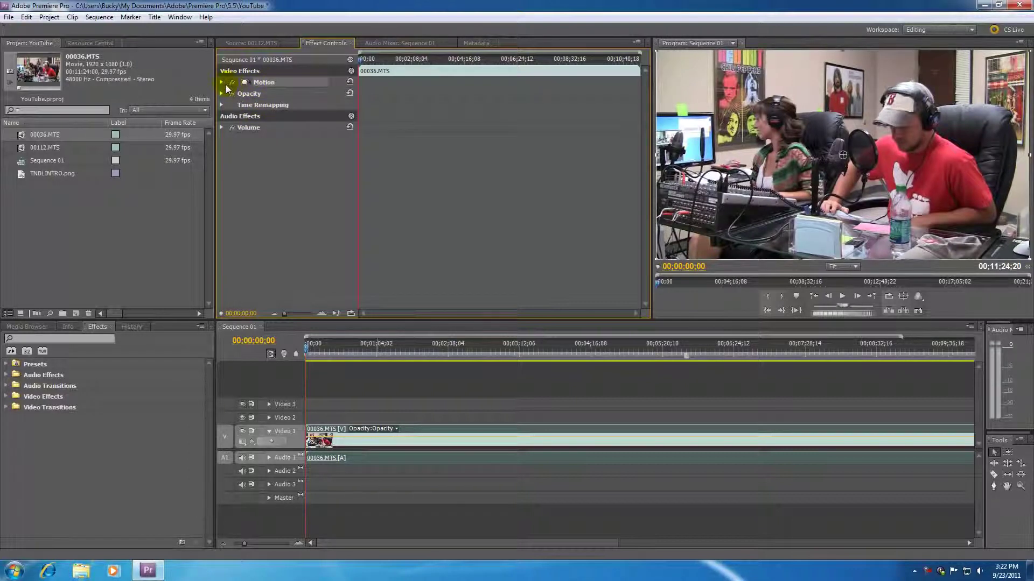
# - Try moving the clip's image right to horizontal position 1069 and scaling it to about 49%, and reset the Motion effect
pyautogui.click(222, 83)
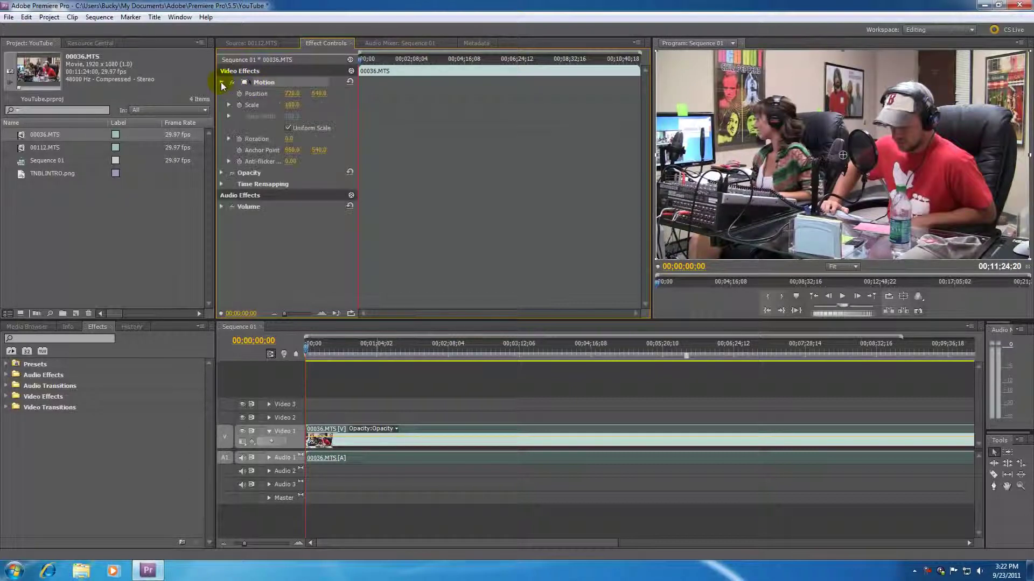
pyautogui.moveTo(843, 155); pyautogui.dragTo(933, 155)
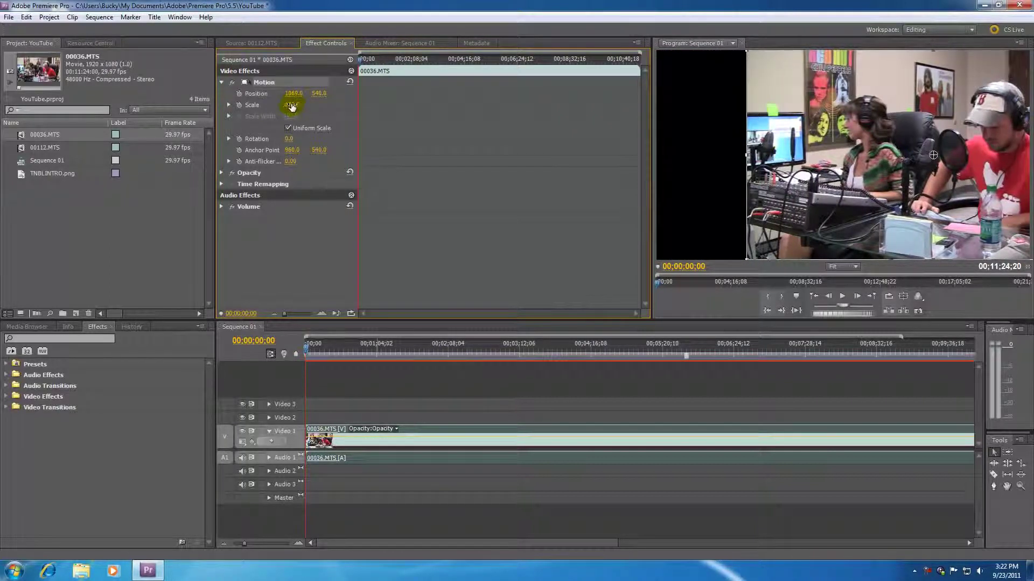
pyautogui.moveTo(300, 110)
pyautogui.mouseDown()
pyautogui.moveTo(326, 111)
pyautogui.moveTo(291, 111)
pyautogui.moveTo(313, 109)
pyautogui.mouseUp()
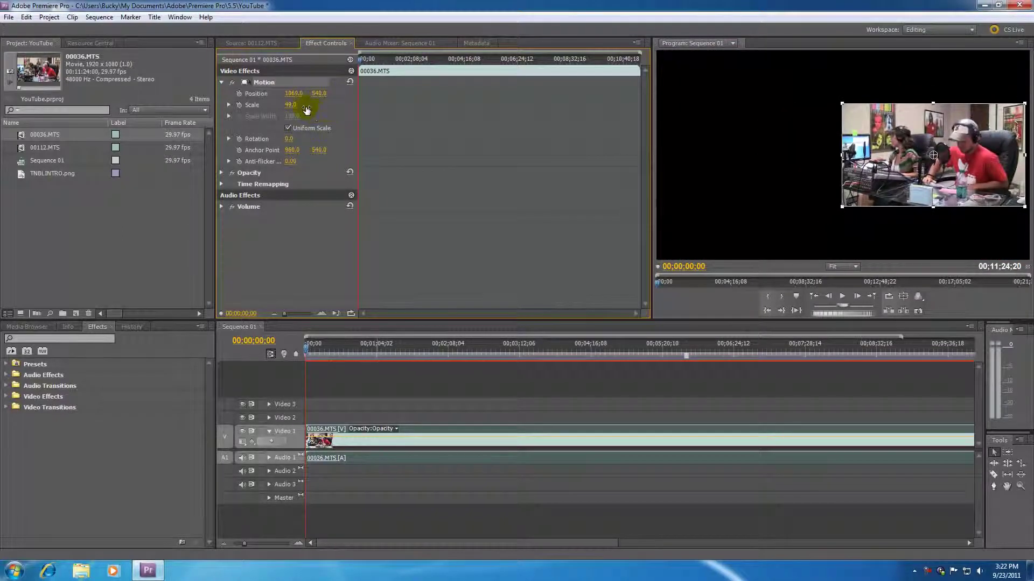
pyautogui.click(350, 83)
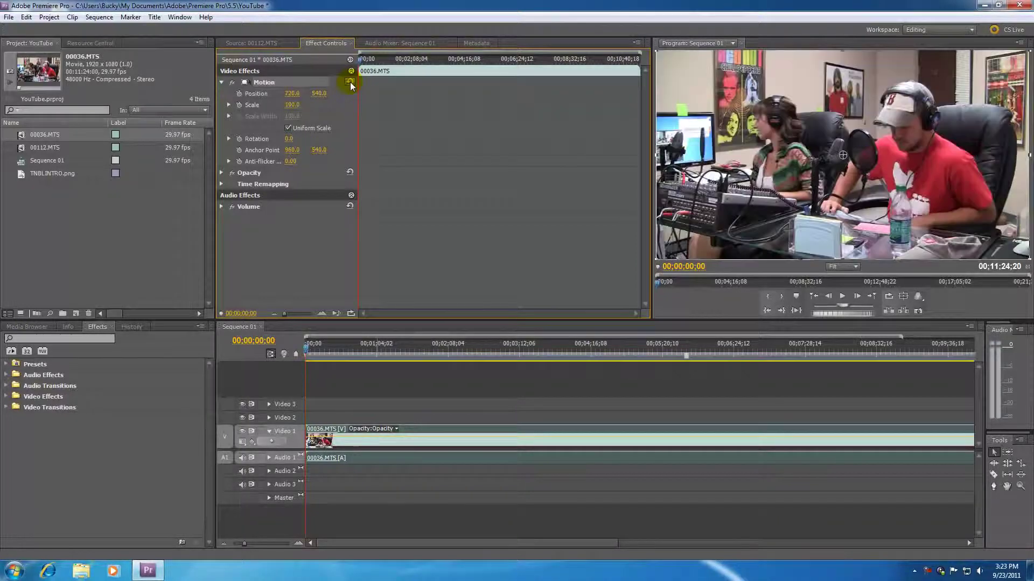
pyautogui.click(222, 84)
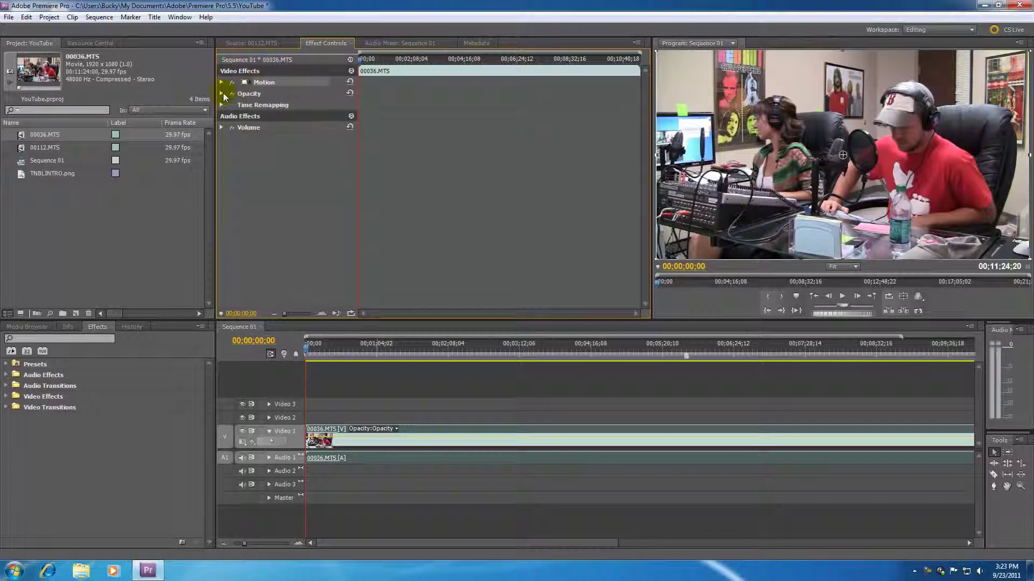
# - Expand the Opacity effect and compare the picture with the Video 1 track hidden and shown
pyautogui.click(221, 93)
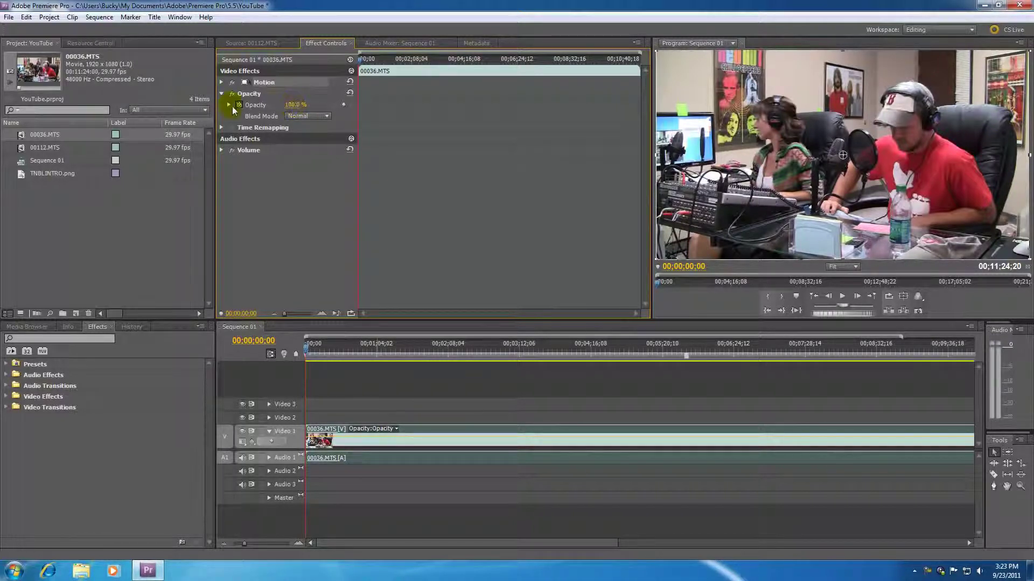
pyautogui.click(243, 432)
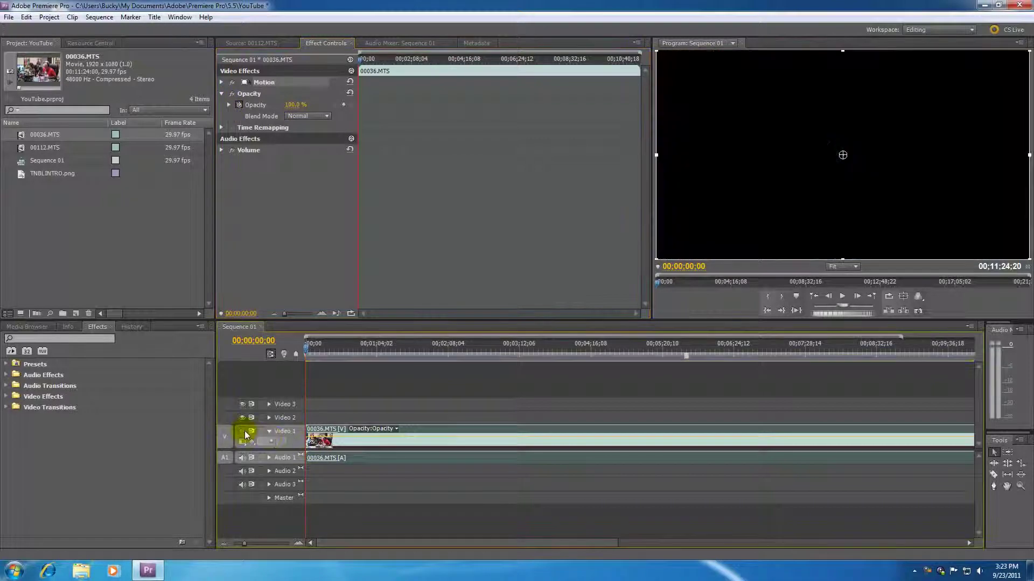
pyautogui.click(249, 437)
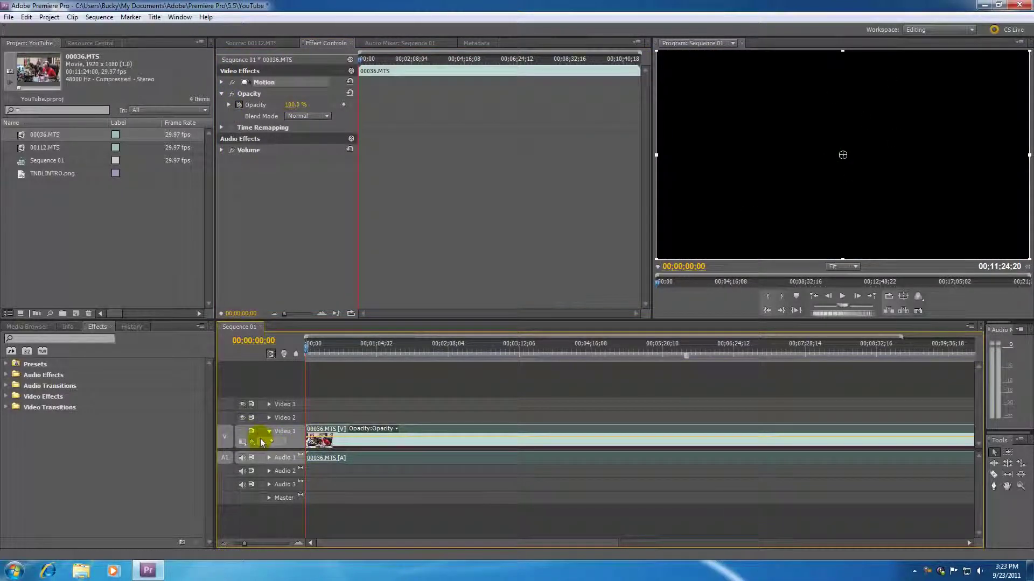
pyautogui.click(243, 432)
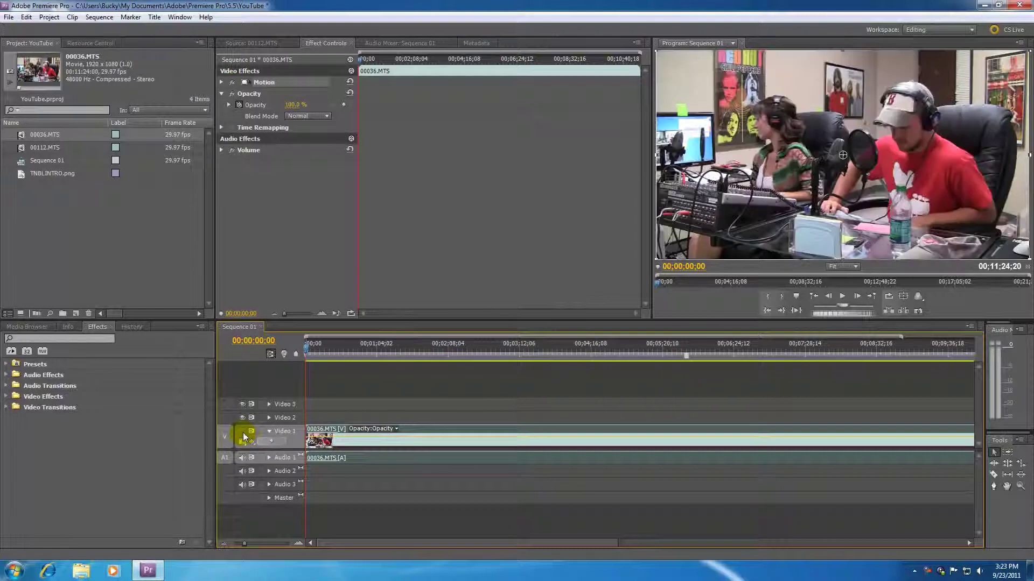
# - Try lowering the clip's opacity to about 53%, restore it to 100%, and collapse the Opacity effect
pyautogui.moveTo(296, 107); pyautogui.dragTo(270, 107)
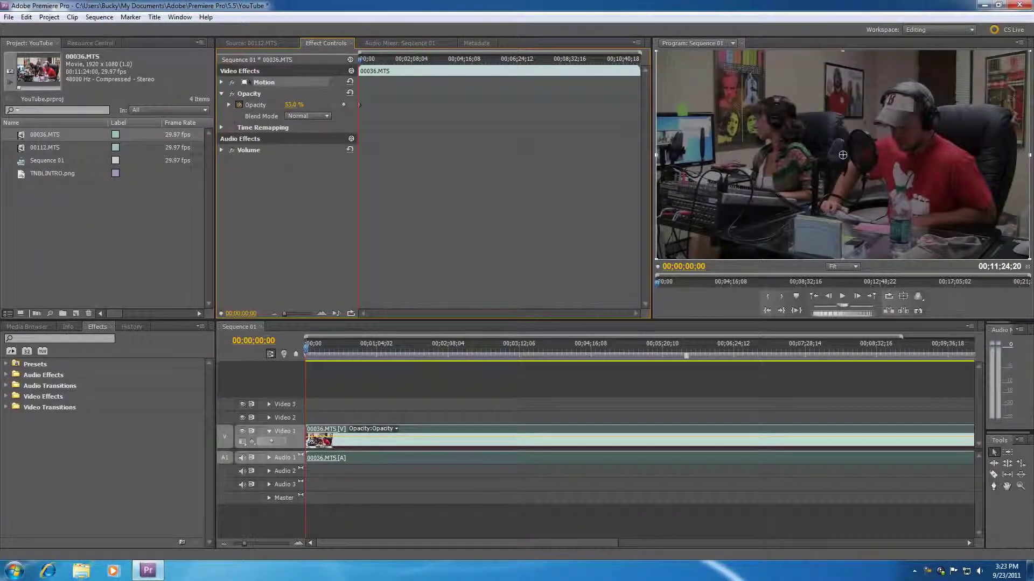
pyautogui.moveTo(271, 106); pyautogui.dragTo(296, 106)
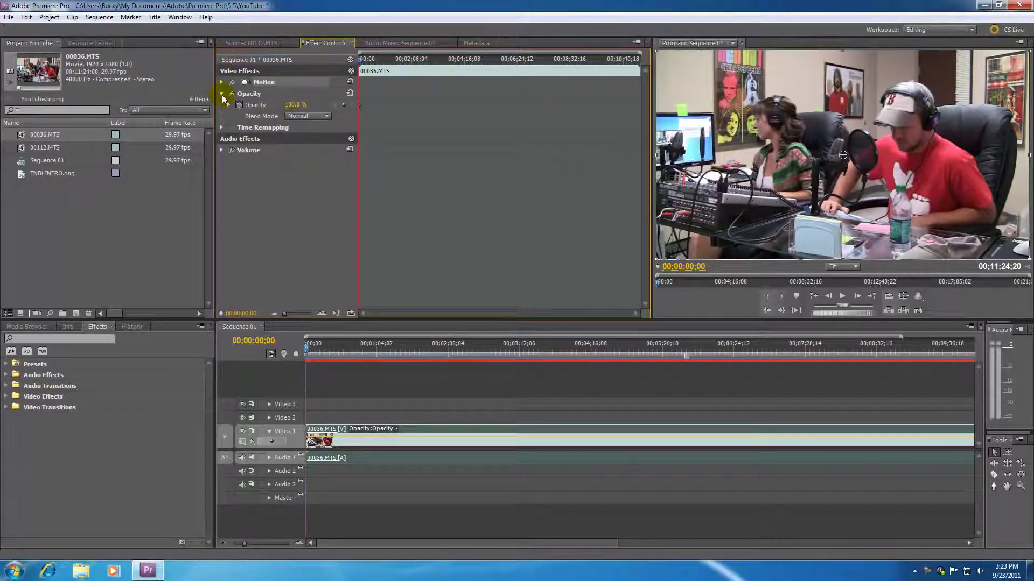
pyautogui.click(221, 94)
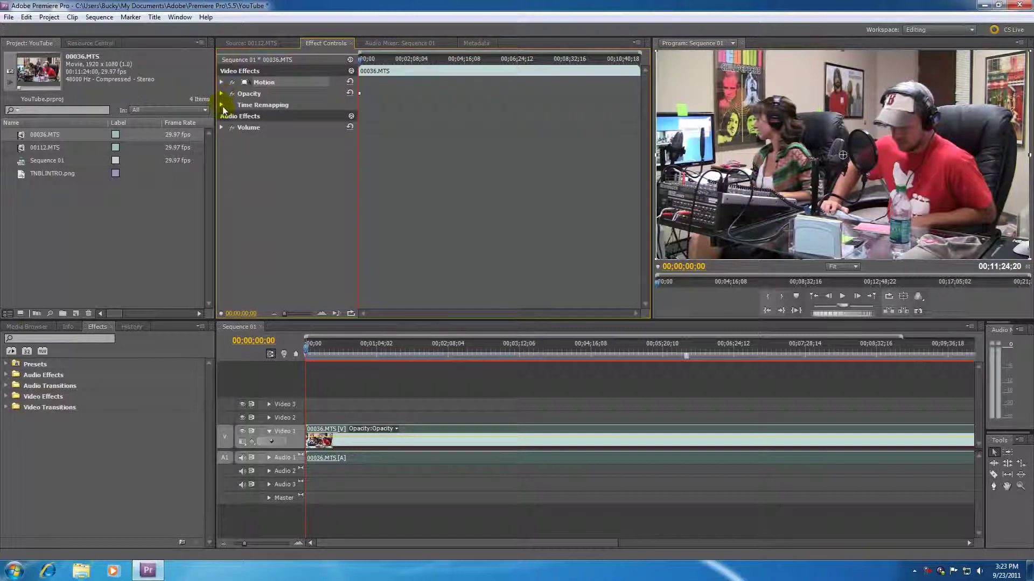
# - Inspect the clip's Time Remapping speed and Volume settings, collapse both effects, and deselect the clip
pyautogui.click(222, 105)
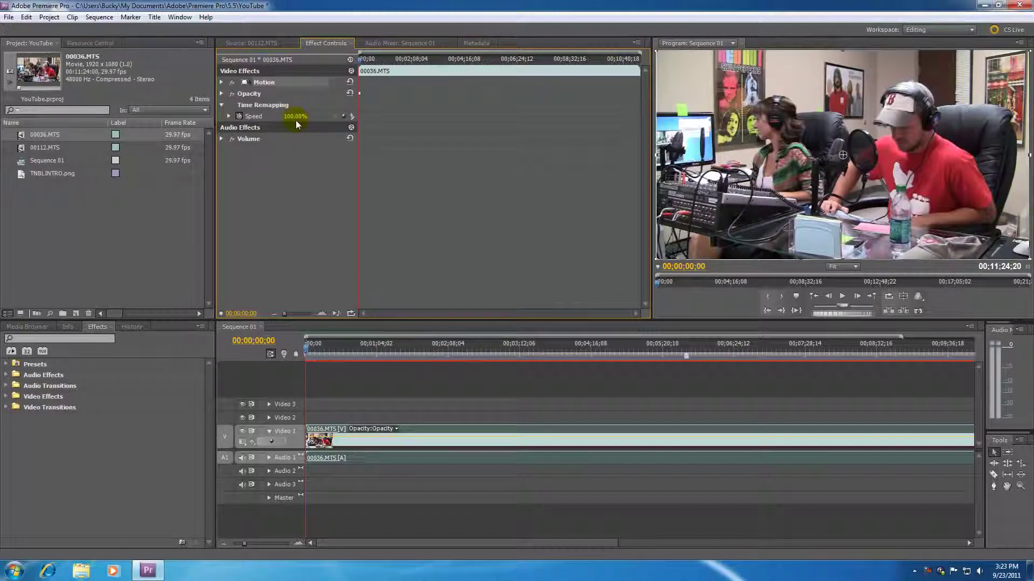
pyautogui.click(221, 104)
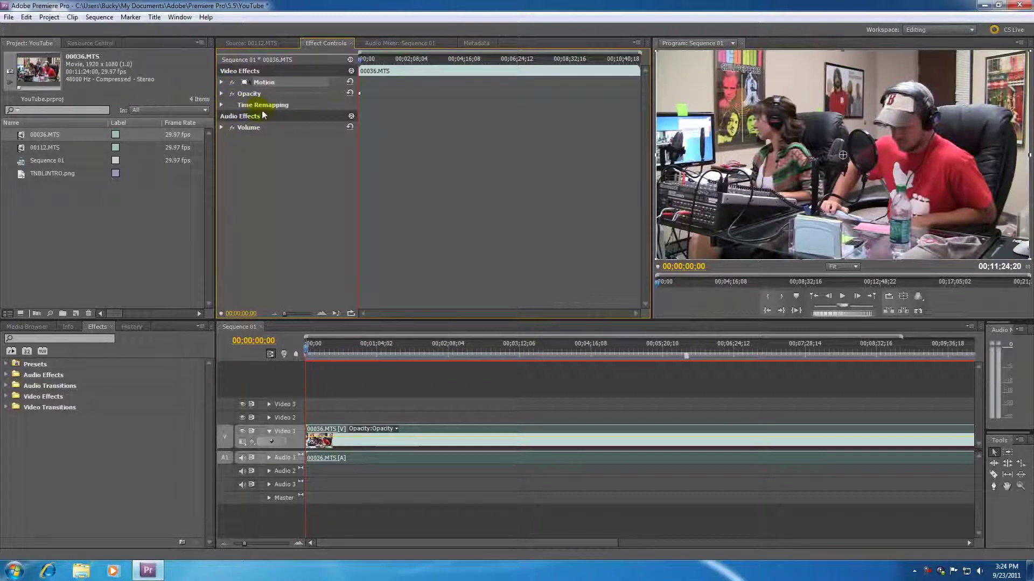
pyautogui.click(222, 127)
pyautogui.click(229, 150)
pyautogui.click(221, 127)
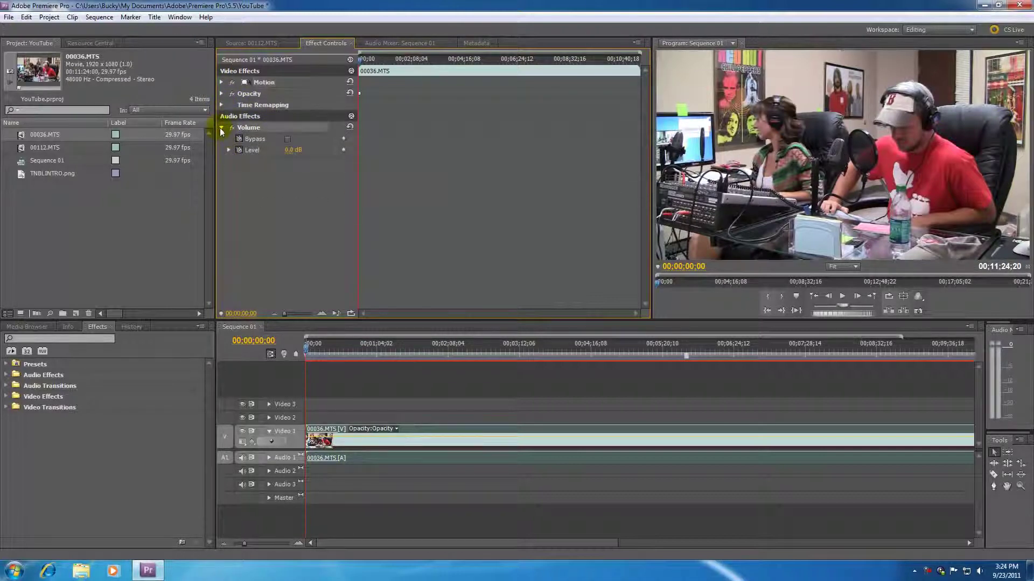
pyautogui.click(231, 127)
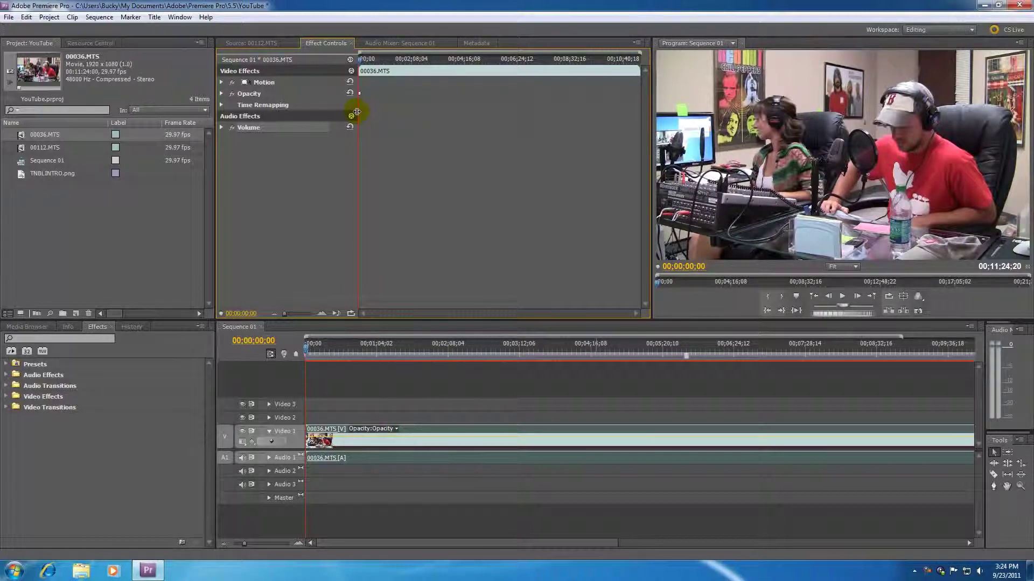
pyautogui.click(414, 386)
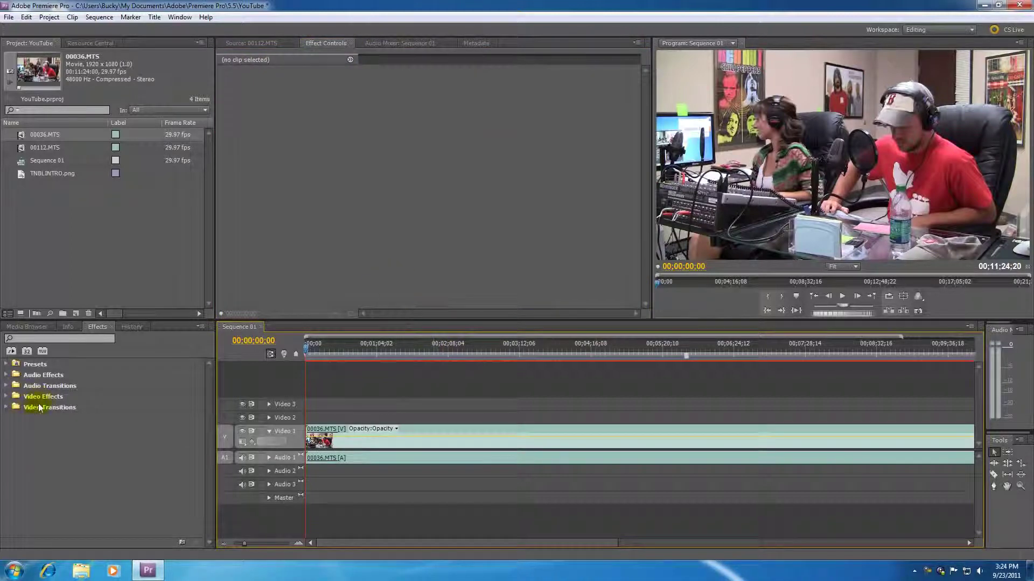
# - Reselect the 00036.MTS clip and apply the Levels effect from the Adjust group of Video Effects to it
pyautogui.click(456, 431)
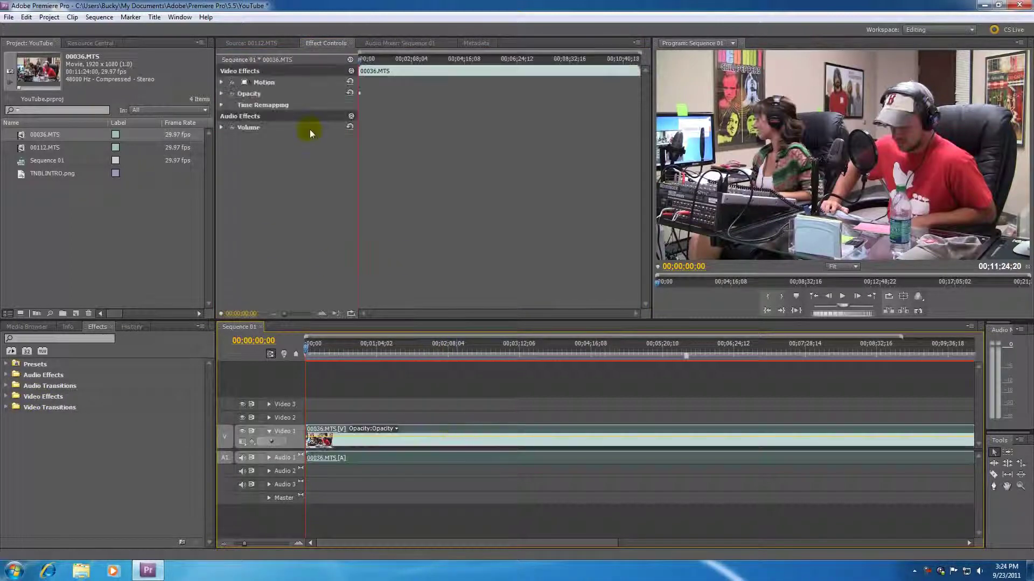
pyautogui.click(260, 94)
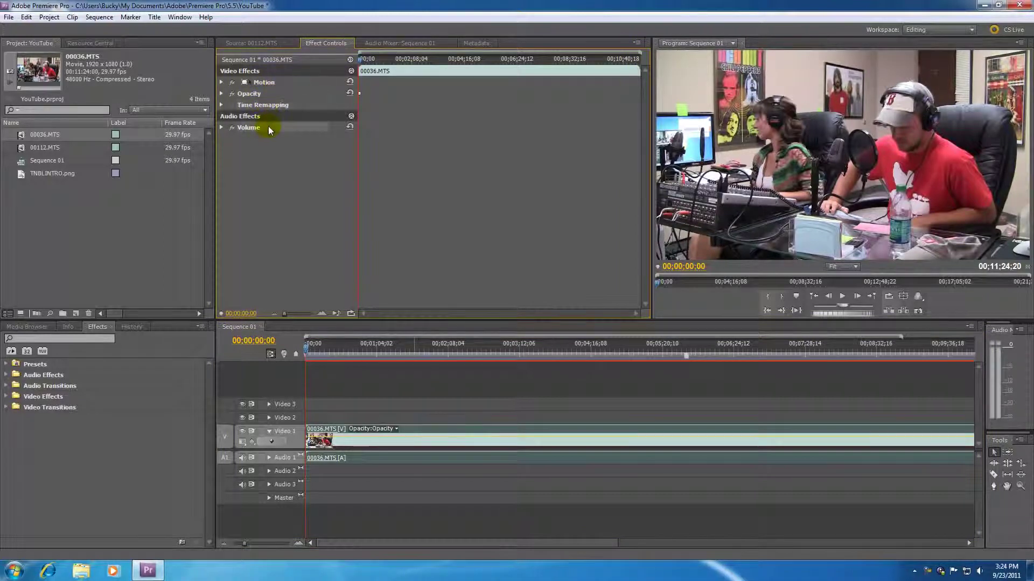
pyautogui.click(6, 396)
pyautogui.moveTo(36, 471); pyautogui.dragTo(411, 443)
# - Raise the Levels RGB Black Input to 33 for stronger contrast, collapse the effect, and deselect the clip
pyautogui.click(222, 116)
pyautogui.click(221, 117)
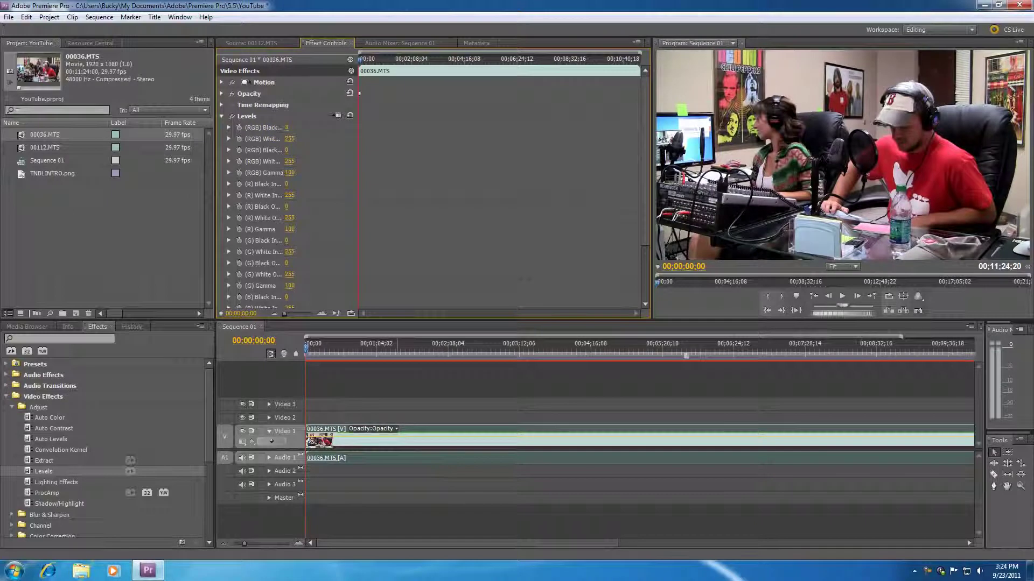
pyautogui.click(221, 116)
pyautogui.click(222, 116)
pyautogui.click(228, 128)
pyautogui.click(227, 128)
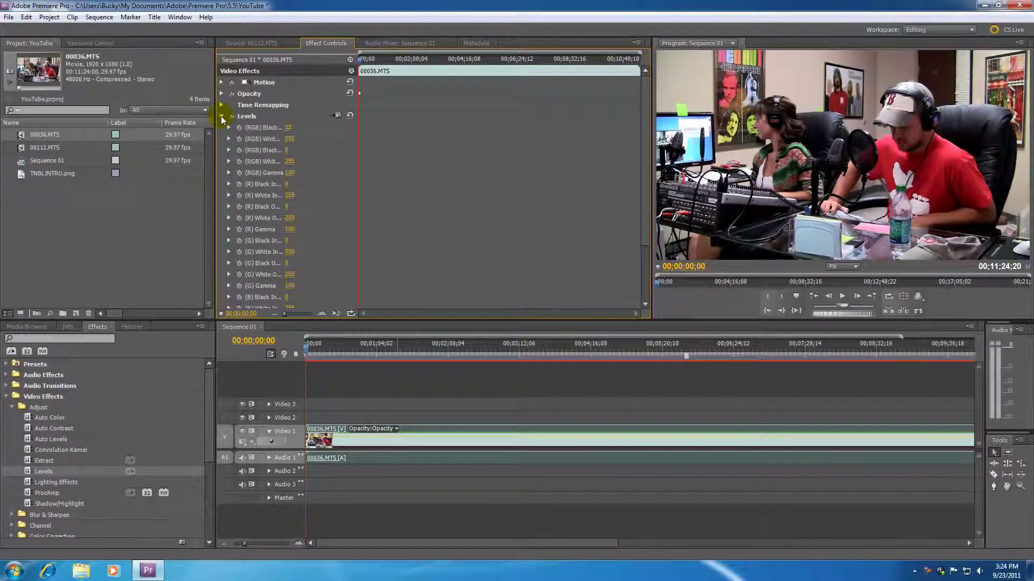
pyautogui.click(222, 116)
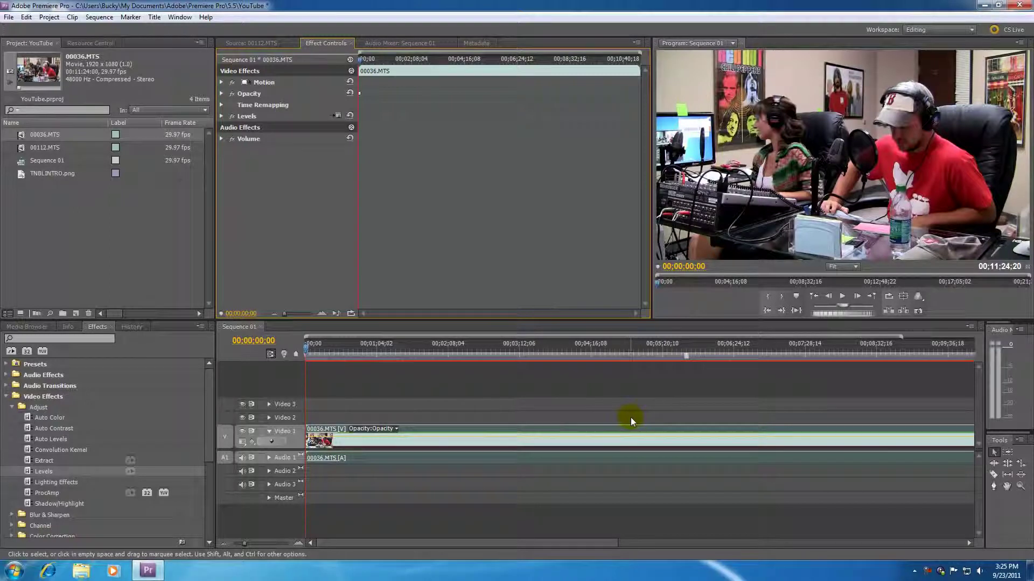
pyautogui.click(648, 376)
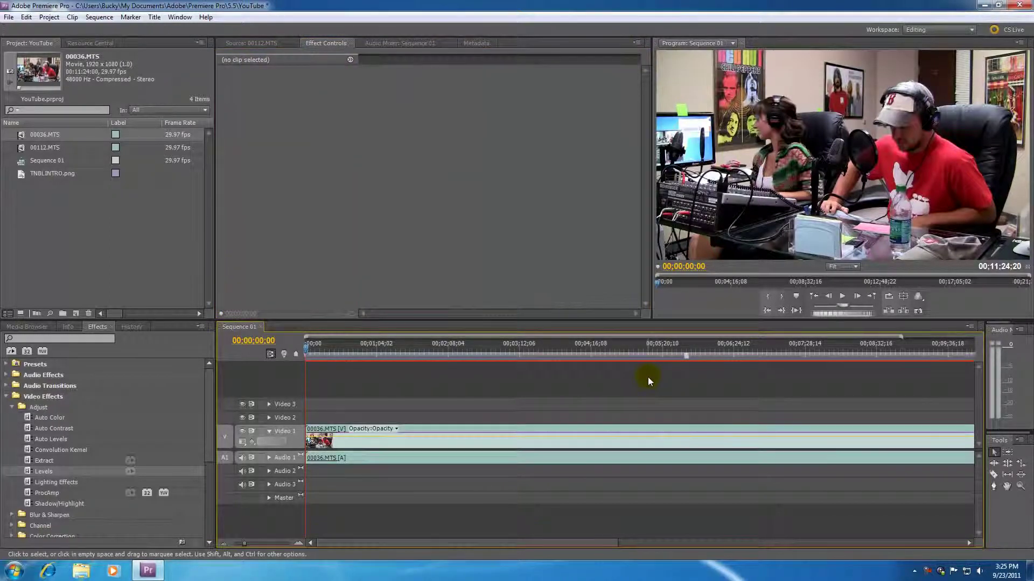